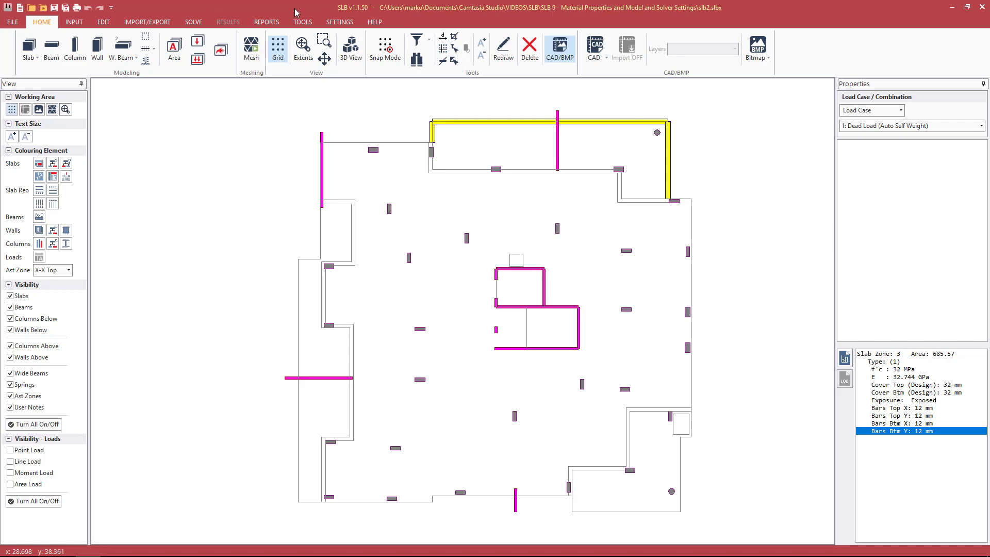
Switch to the Input tab to show Material Properties, Load Cases and Load Factors
left_click(81, 22)
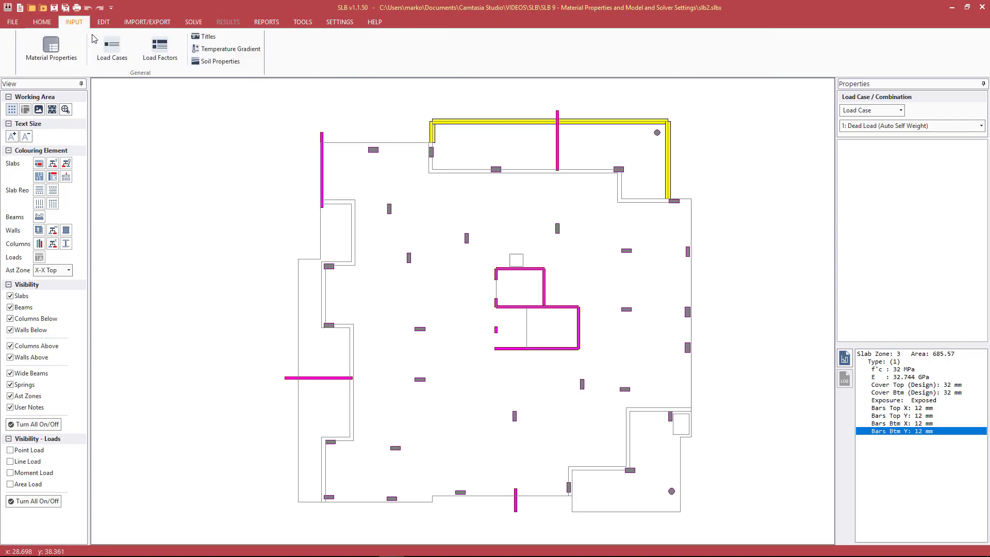
Open Material Properties on the Concrete and Steel Material page, showing column/wall concrete at 32 MPa
left_click(48, 52)
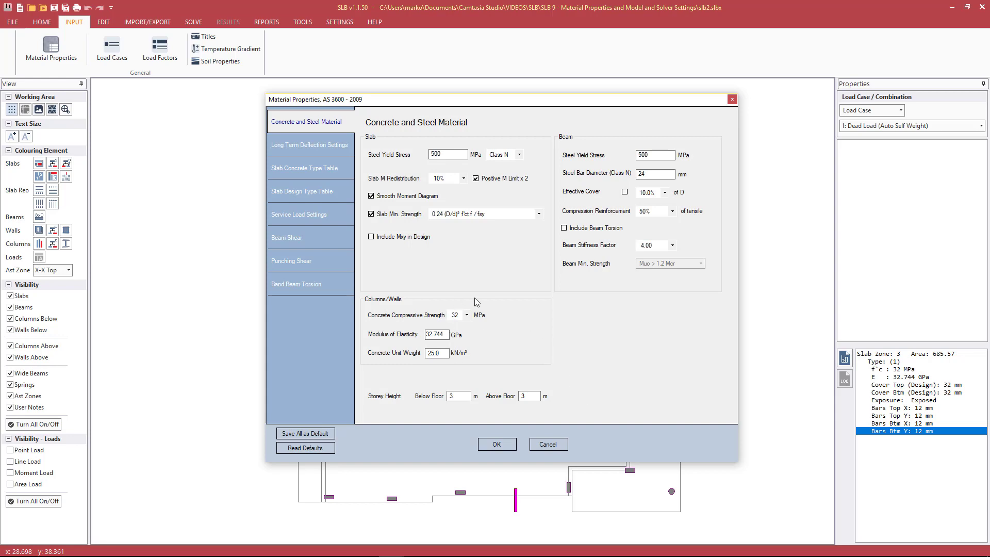
left_click(319, 146)
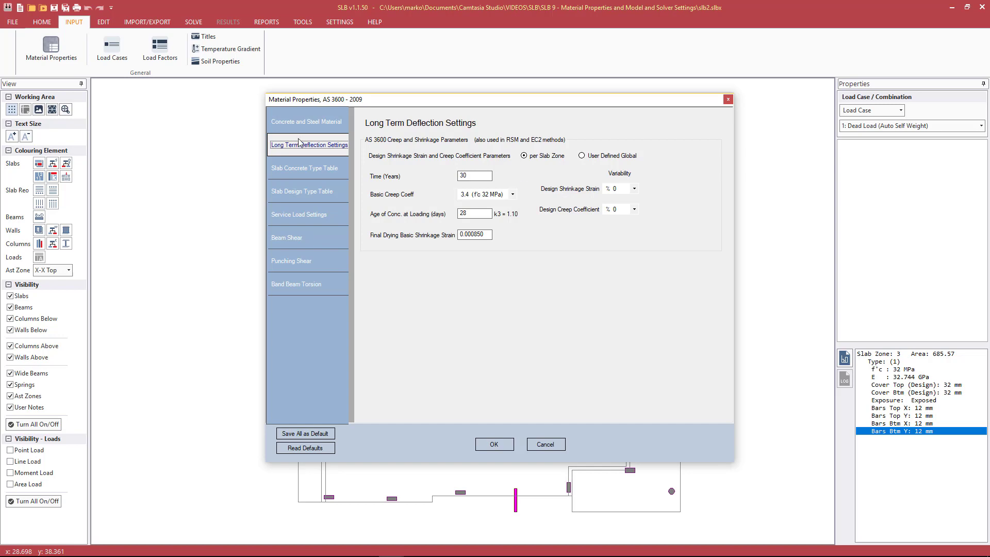
Add slab concrete type 2 labelled C40 with f'c 40 MPa in the Slab Concrete Type Table
left_click(299, 172)
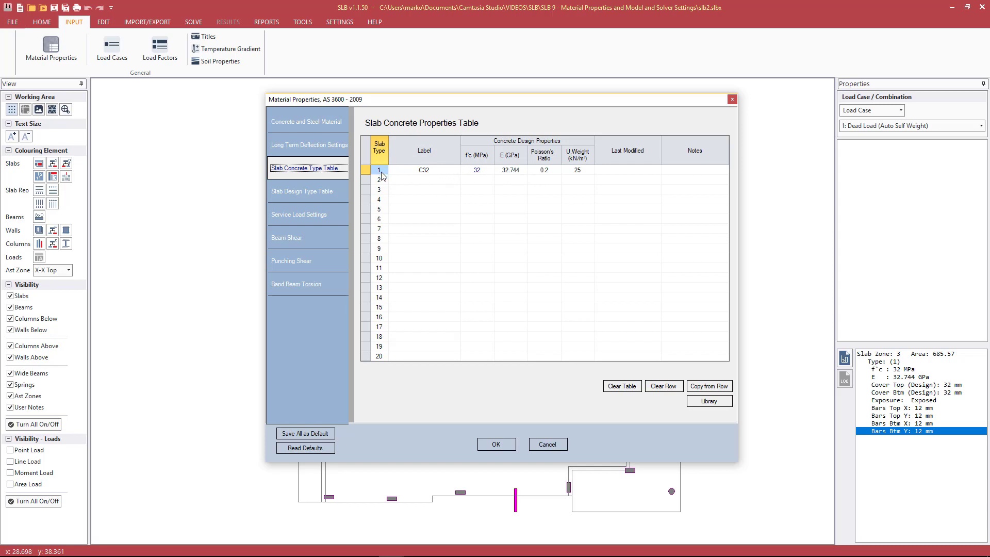
left_click(432, 179)
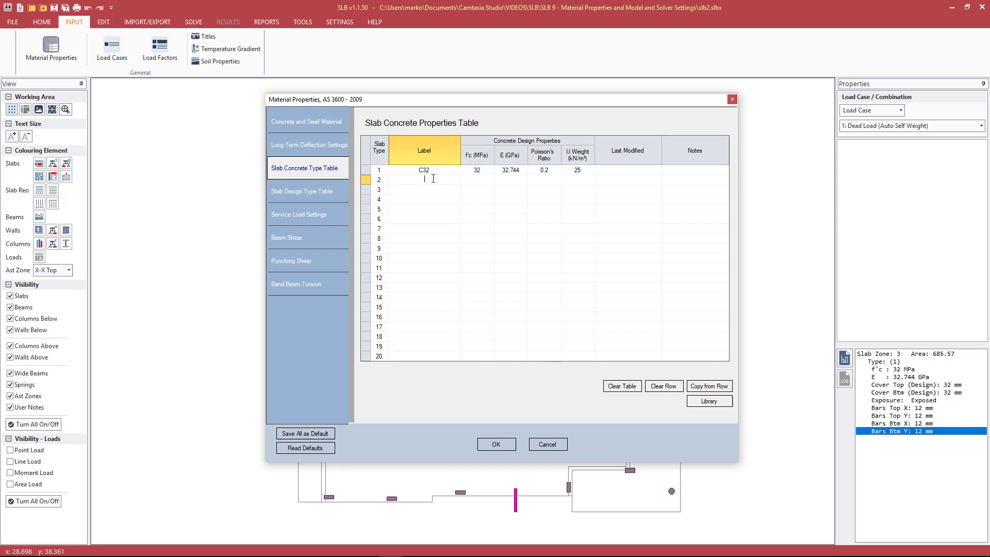
type("C40")
left_click(483, 182)
left_click(484, 181)
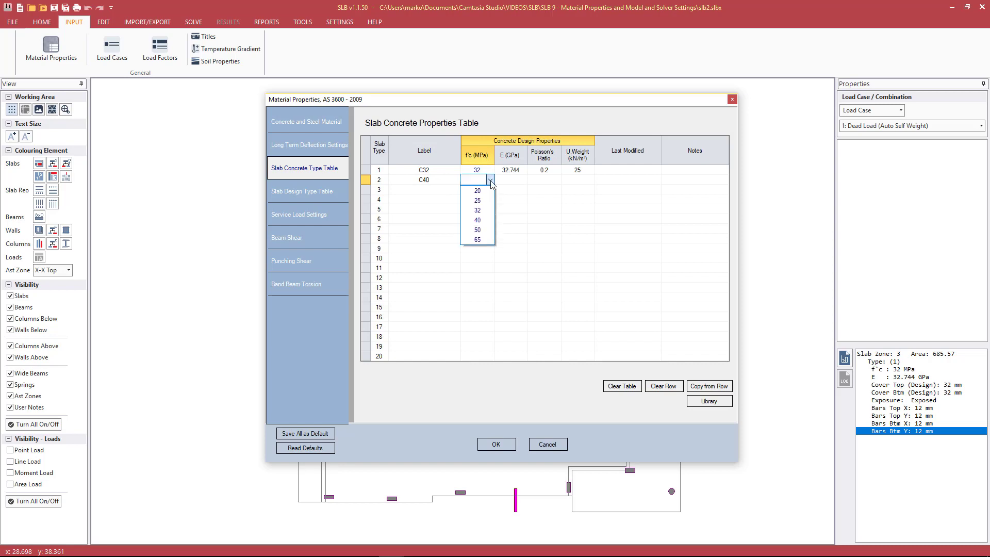
left_click(477, 223)
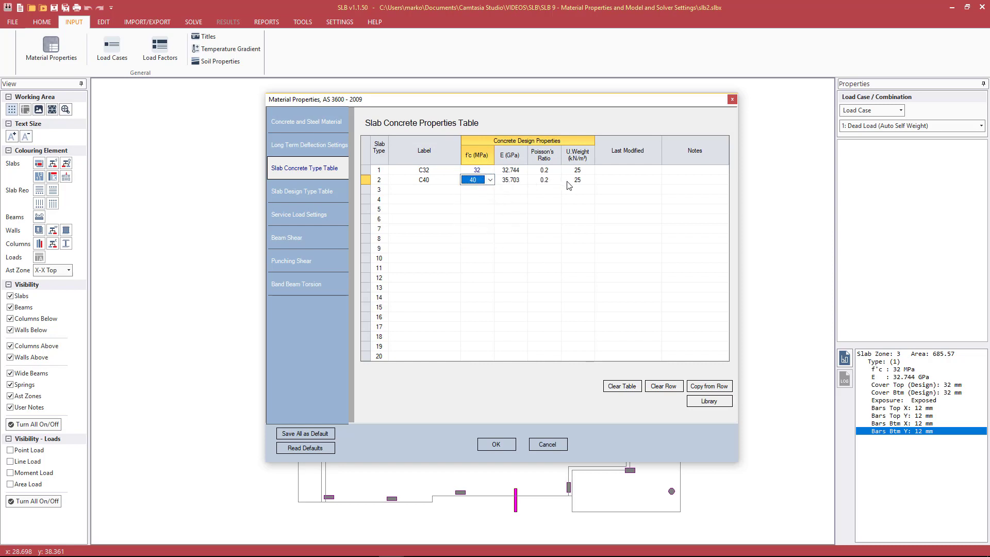
left_click(512, 181)
left_click(516, 190)
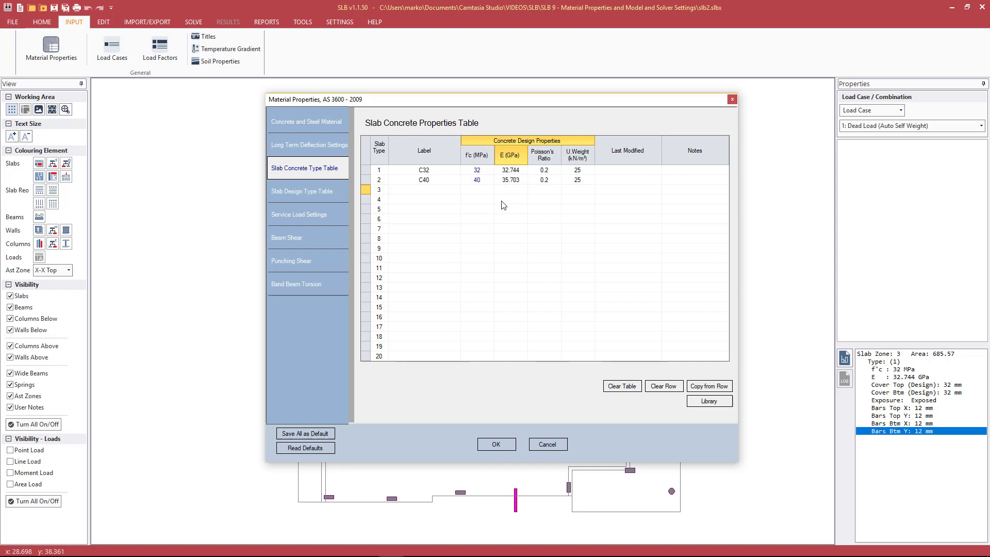
Save the C40 type, close Material Properties, and confirm slab zone 3 is still type 1 (32 MPa)
left_click(496, 444)
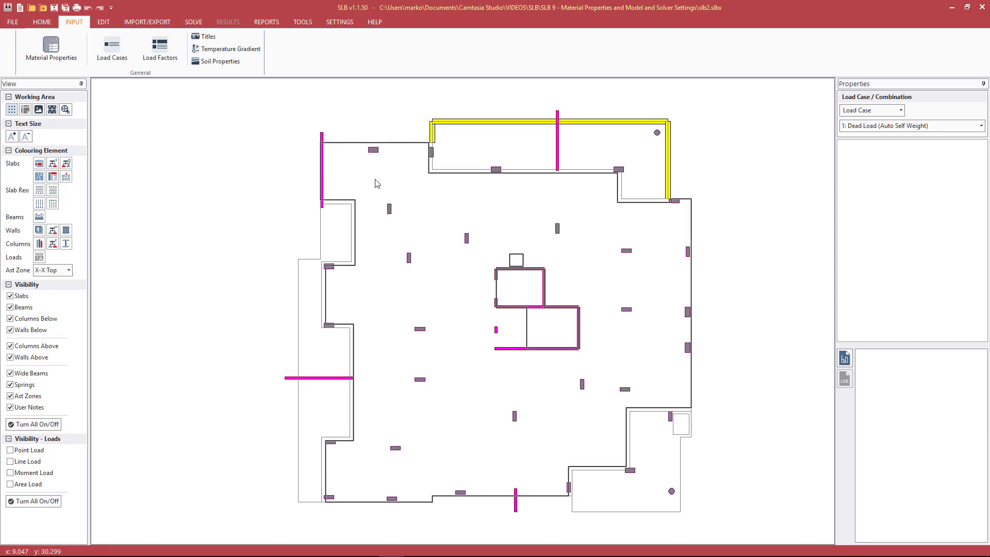
left_click(404, 184)
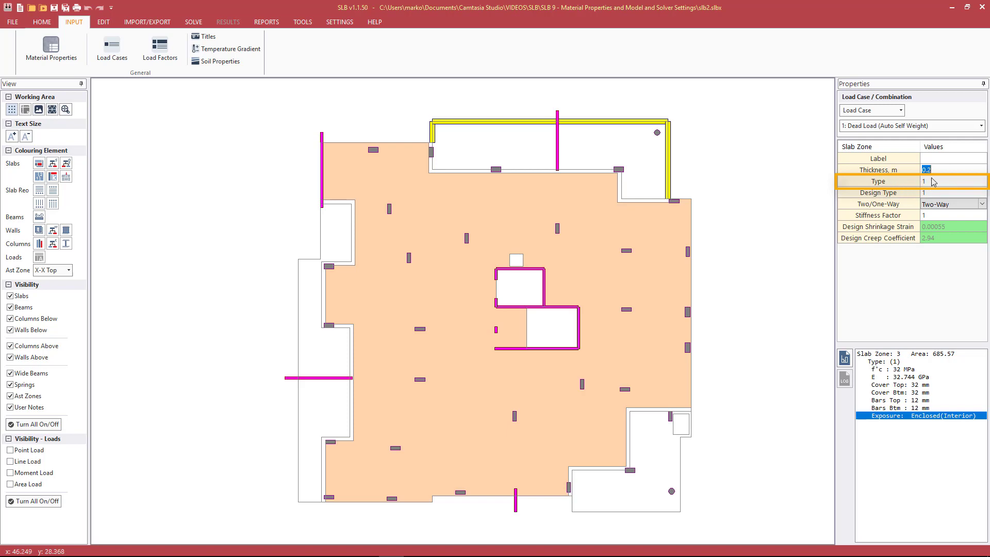
left_click(420, 100)
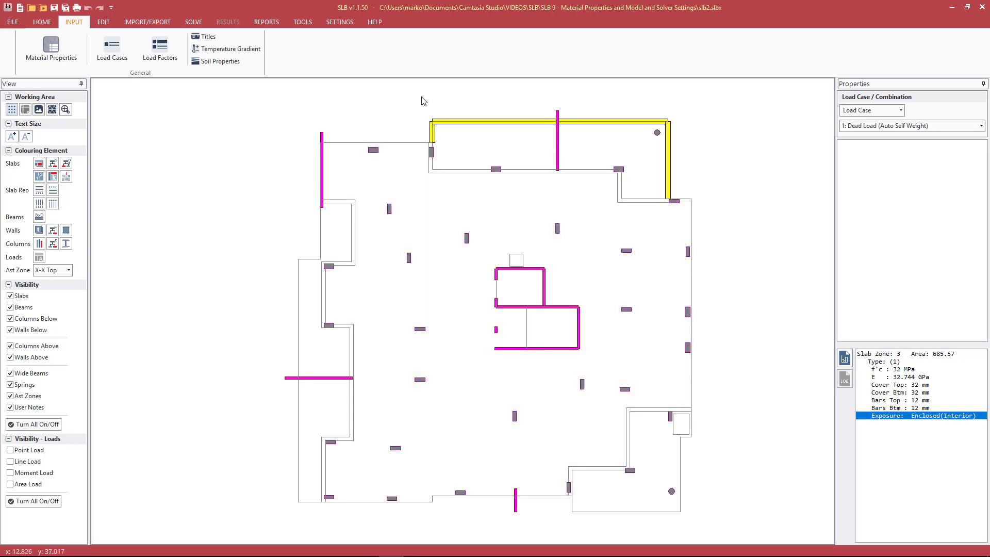
Colour slabs by concrete type and view the 1-C32 / 2-C40 legend table without changes
left_click(53, 164)
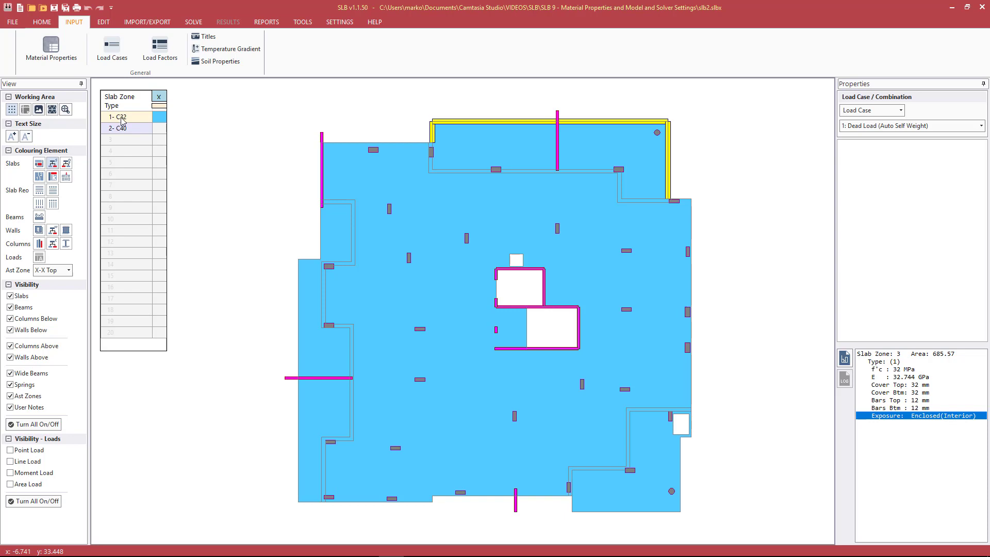
mouse_move(125, 132)
double_click(155, 107)
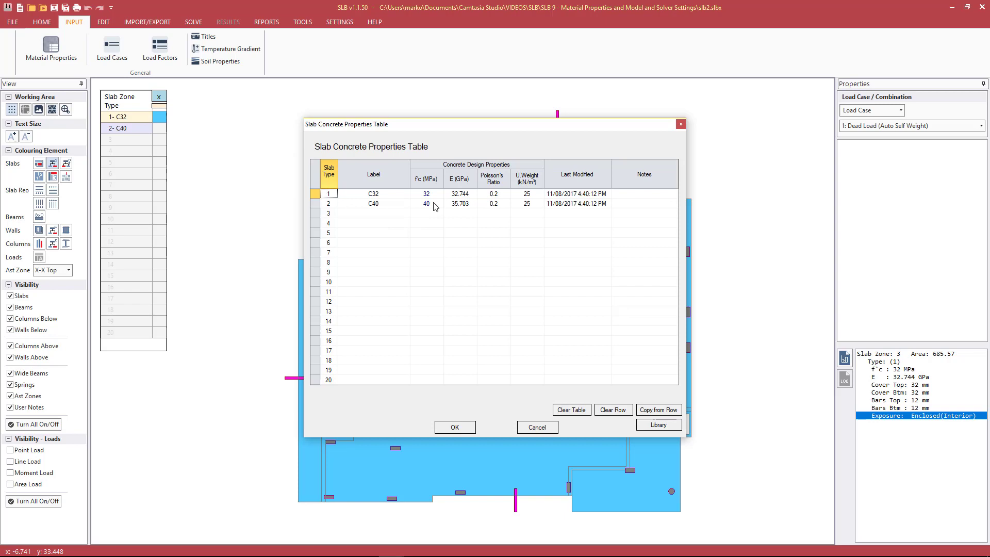
left_click(546, 428)
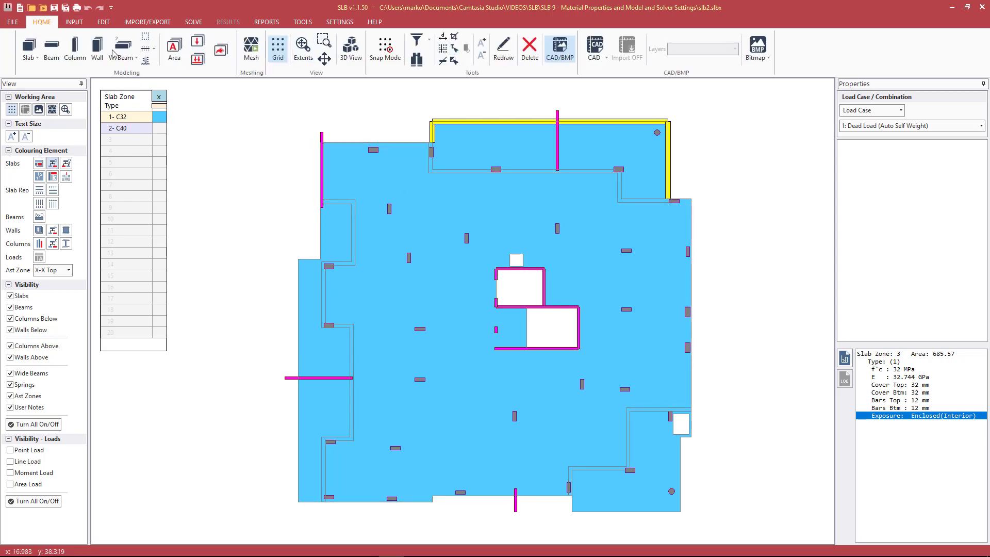
Select all slab zones using Select by Type
left_click(455, 52)
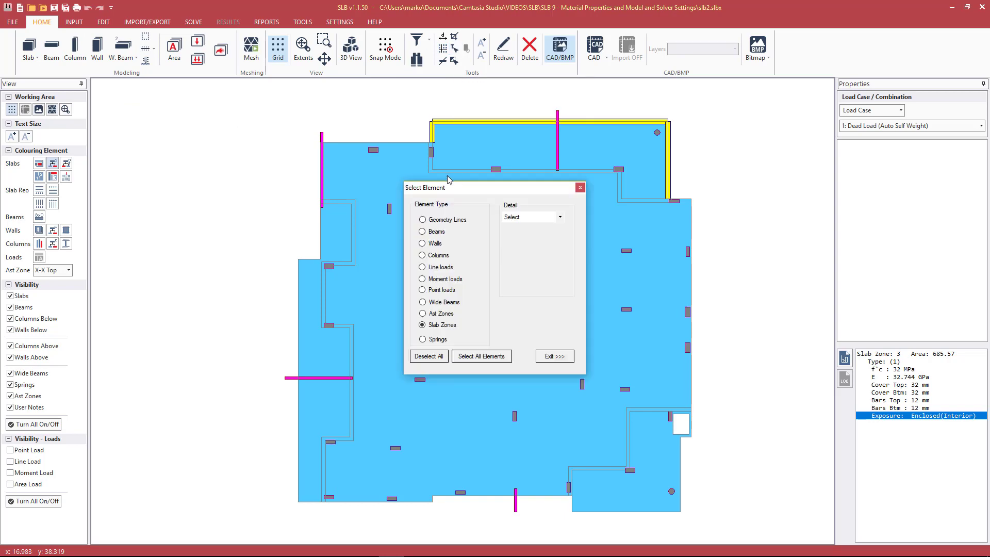
left_click(530, 216)
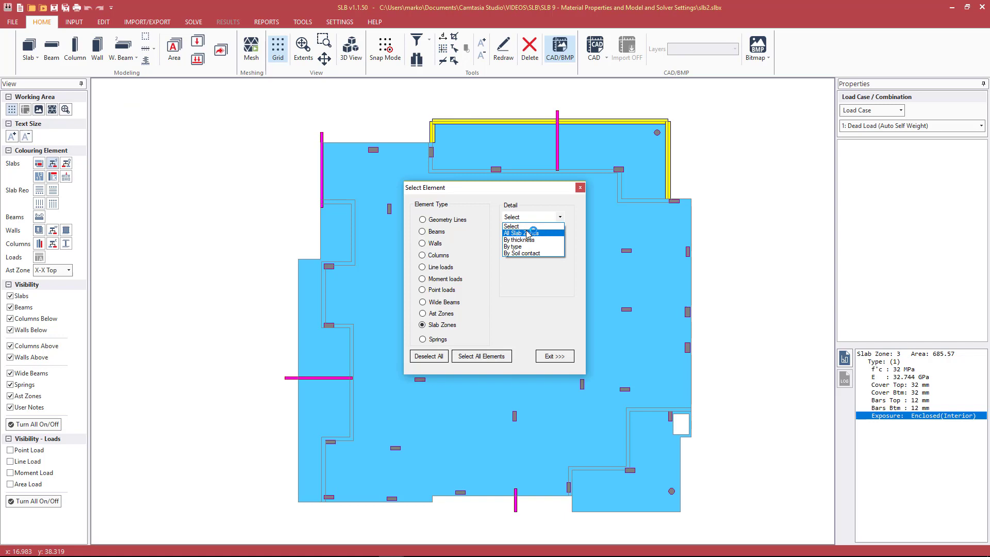
left_click(527, 233)
left_click(554, 356)
Set the selected slab zones' concrete type to 2 (C40), then clear the selection
left_click(926, 203)
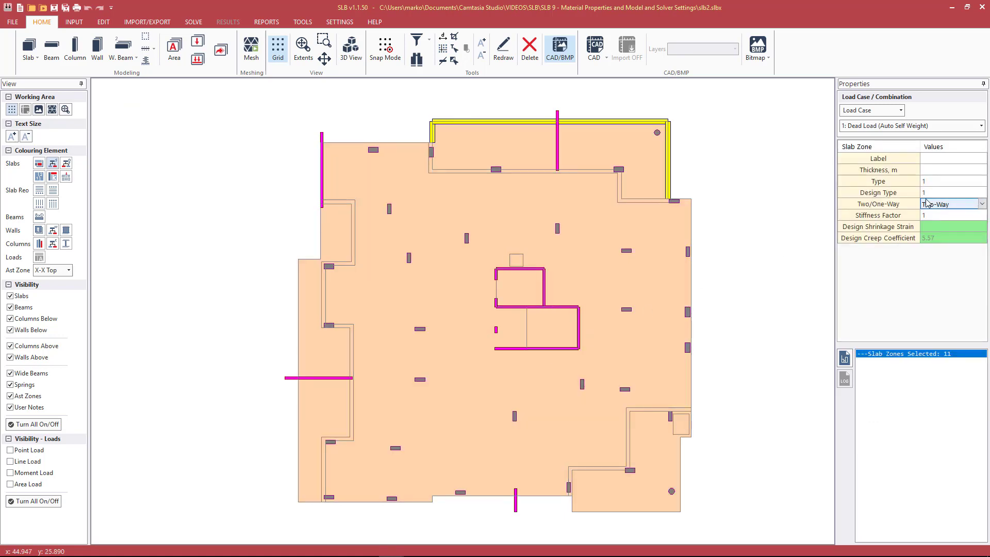
left_click(930, 181)
type("2")
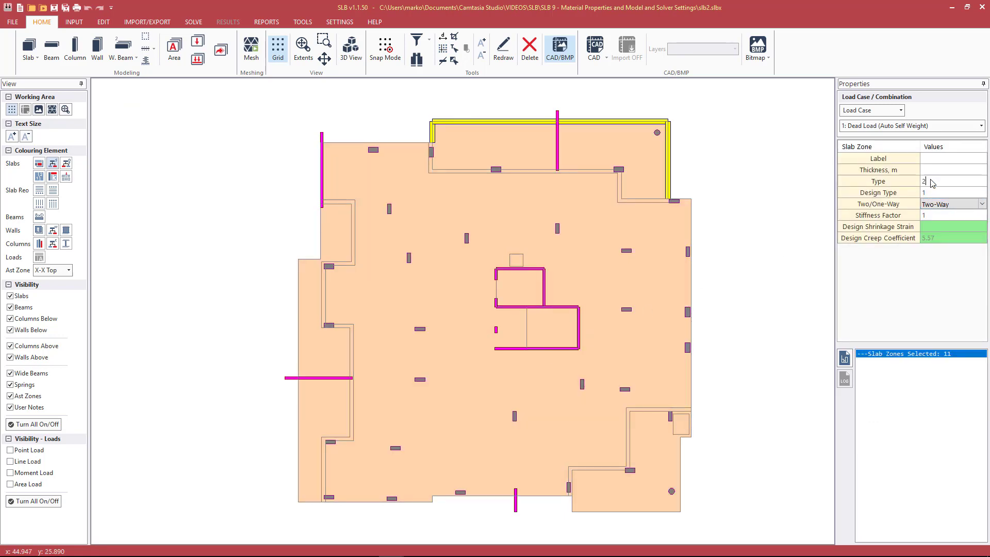
key("Return")
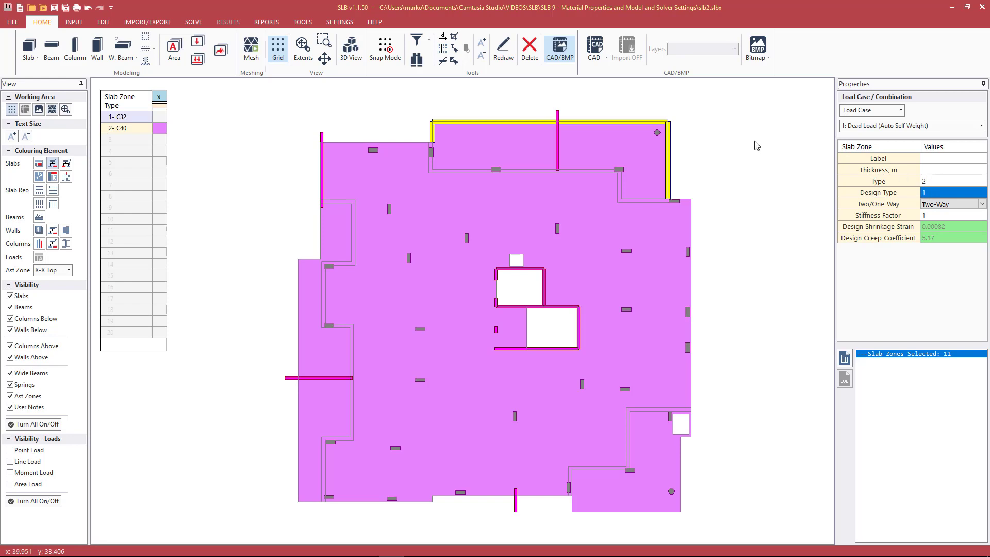
left_click(756, 145)
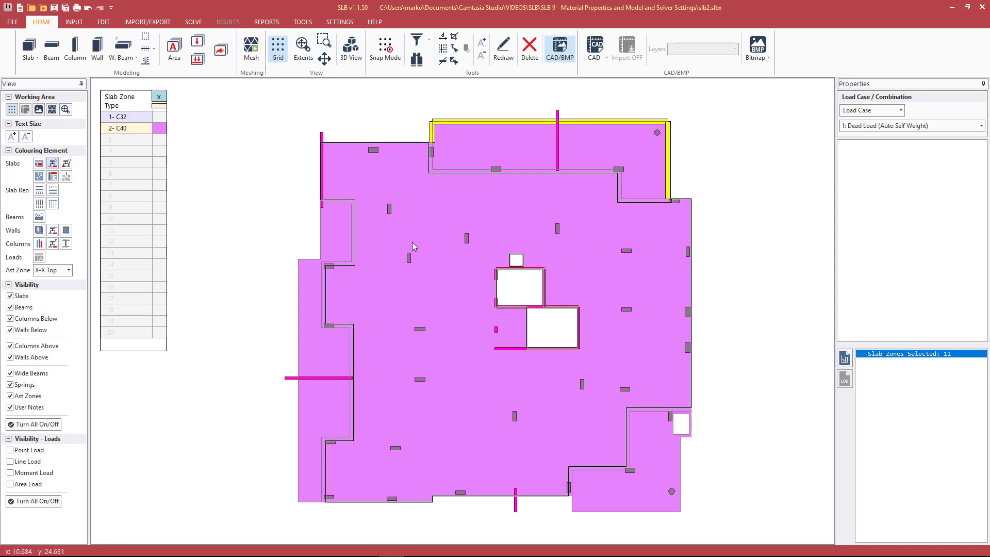
Reopen Material Properties on the Slab Concrete Type Table listing C32 (32 MPa) and C40 (40 MPa)
left_click(75, 24)
left_click(51, 47)
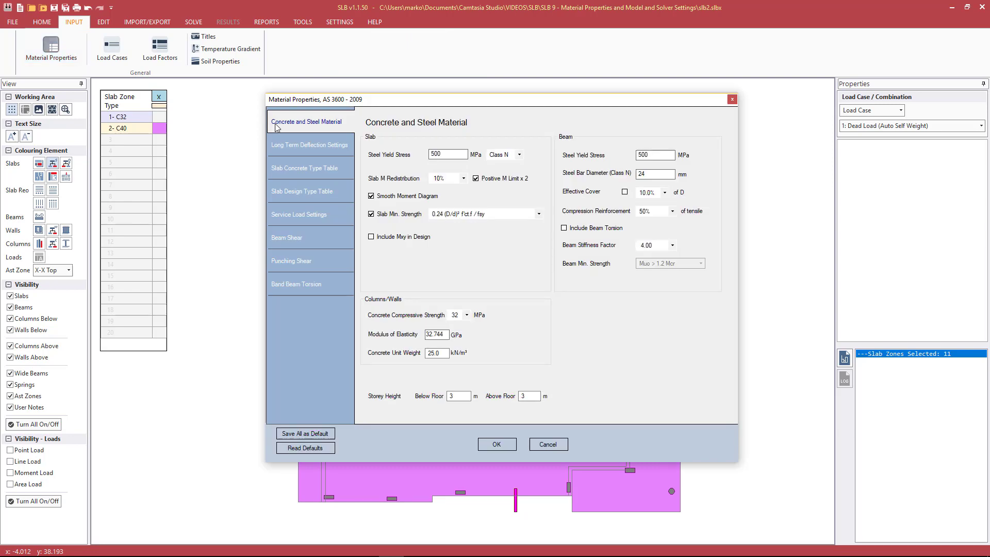
left_click(307, 167)
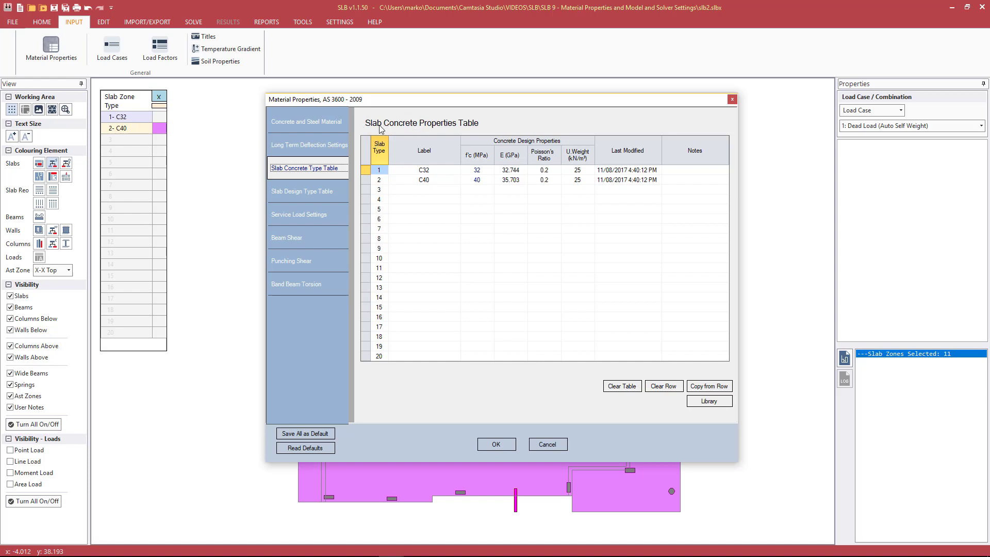
Show the Slab Design Type Table: type 1 Enclosed (Interior), Moderate crack control, 20 mm cover, 12 mm bars
left_click(320, 192)
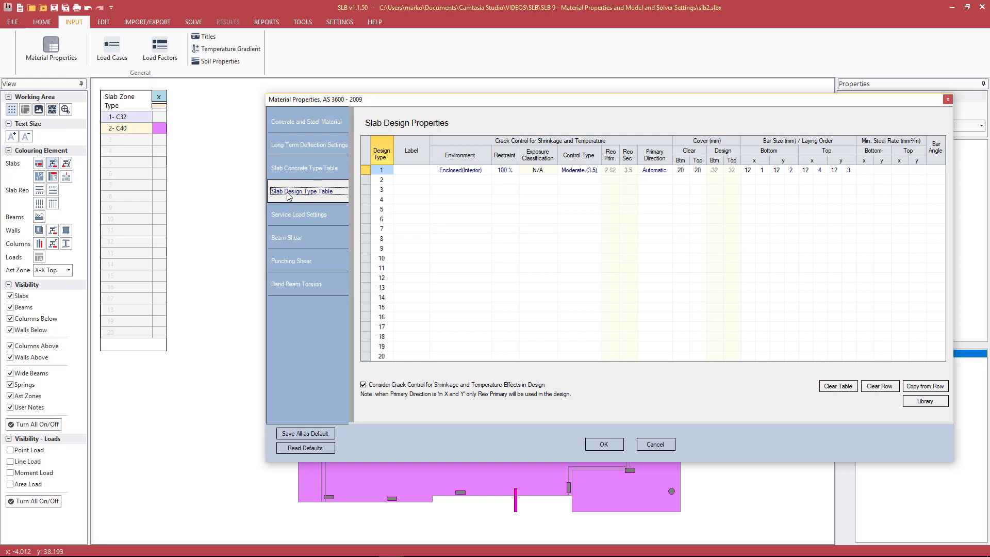
left_click_drag(432, 103, 383, 97)
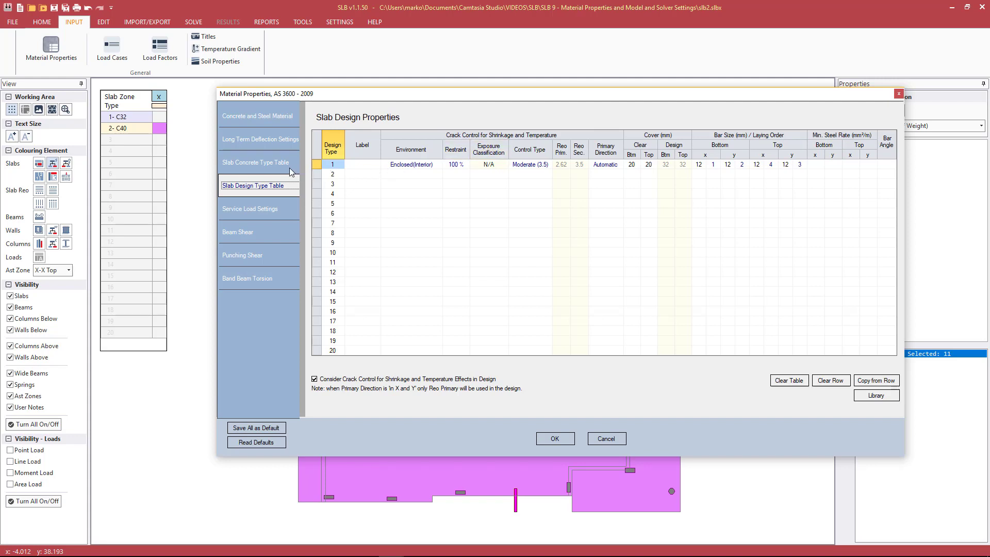
left_click(266, 164)
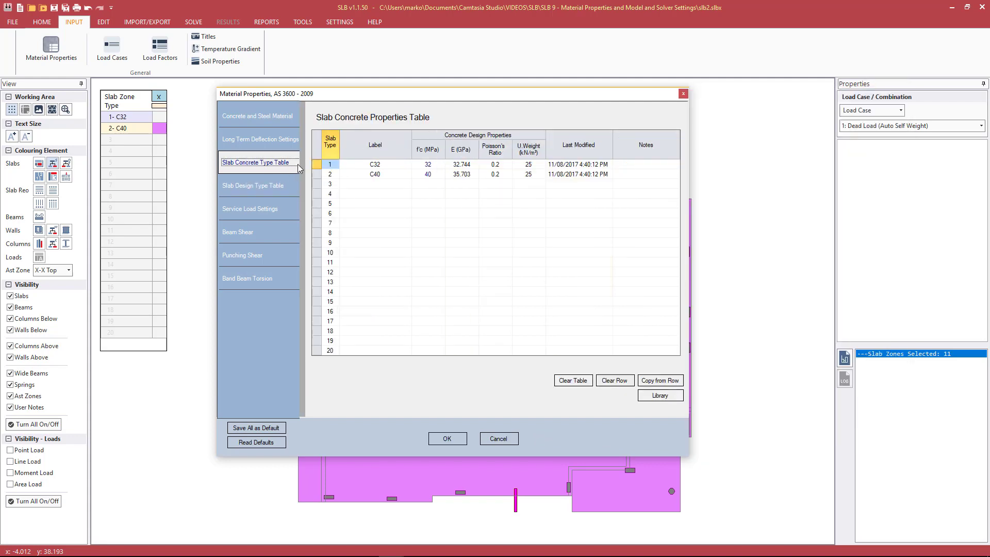
left_click(262, 185)
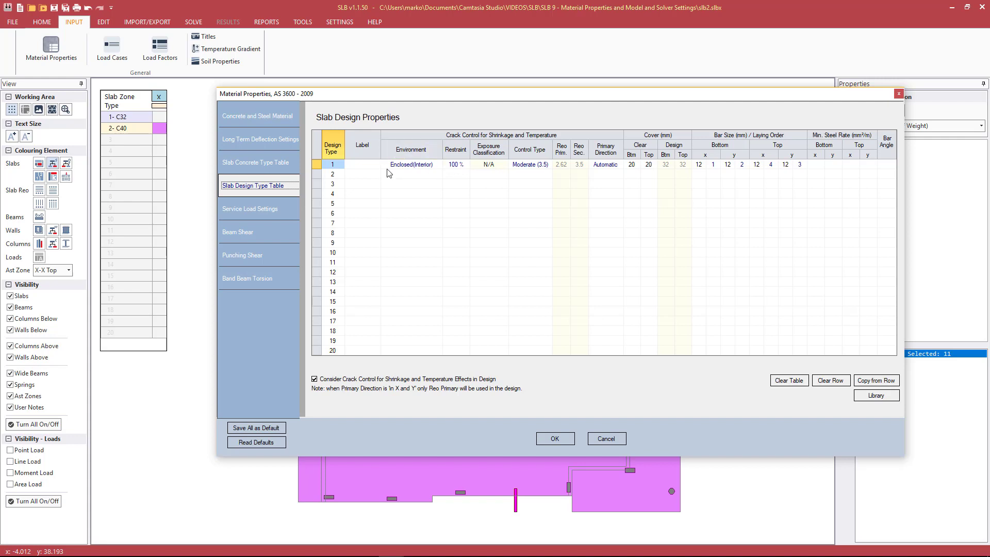
Label design type 1 Interior and type 2 Balcony, with type 2 environment Exposed(Inland)
left_click(359, 166)
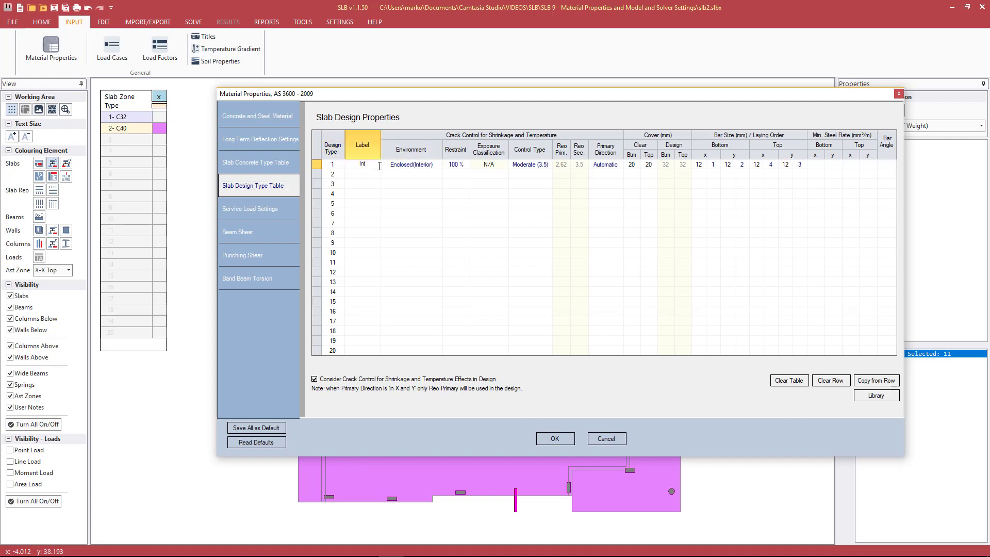
type("Interior")
key("Return")
type("Balcony")
left_click(432, 175)
left_click(432, 175)
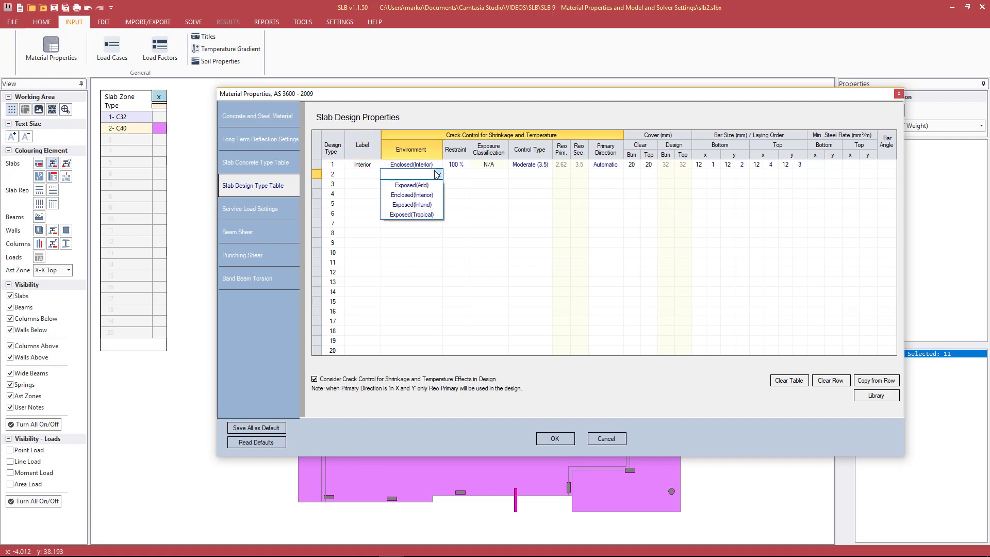
left_click(424, 204)
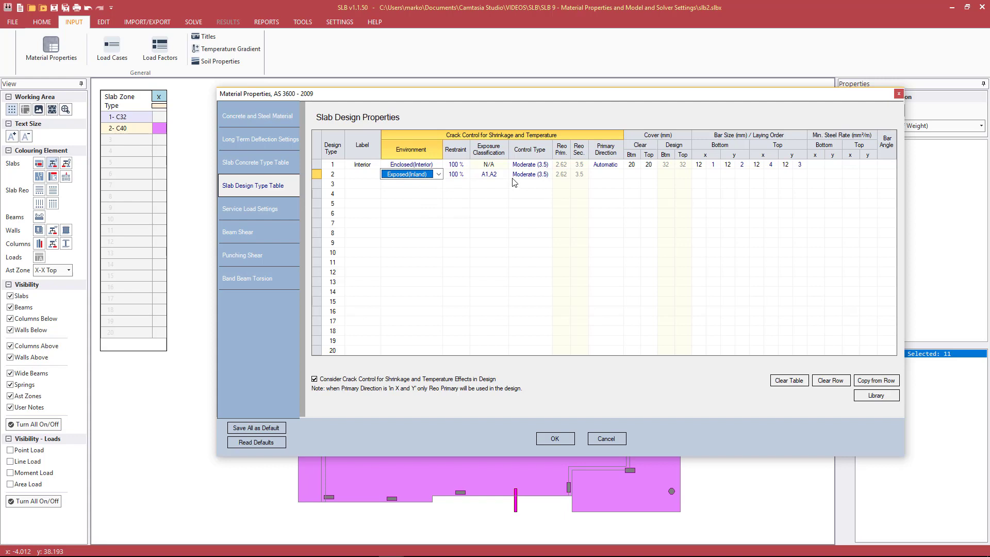
Set design type 1's primary direction to in X and Y
left_click(602, 175)
left_click(620, 176)
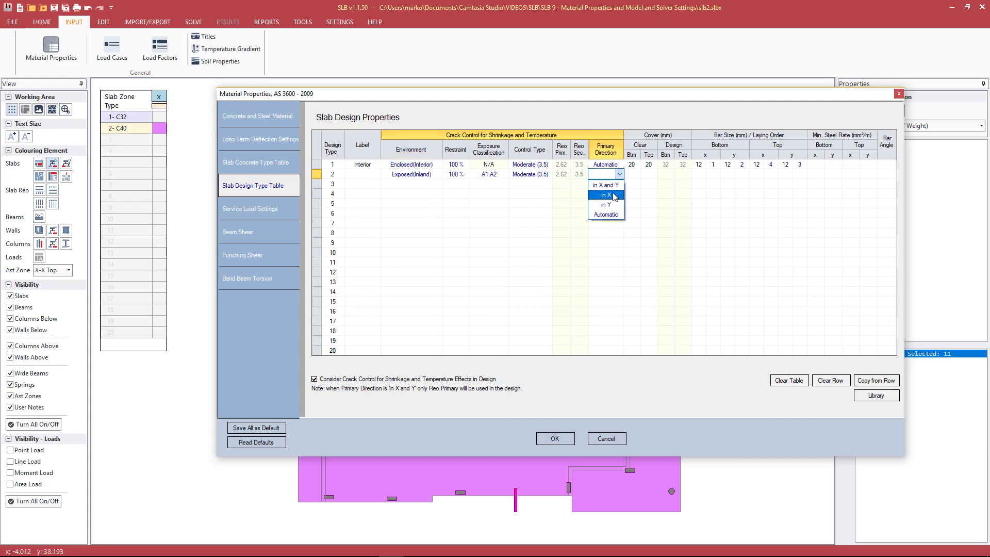
left_click(602, 164)
left_click(620, 164)
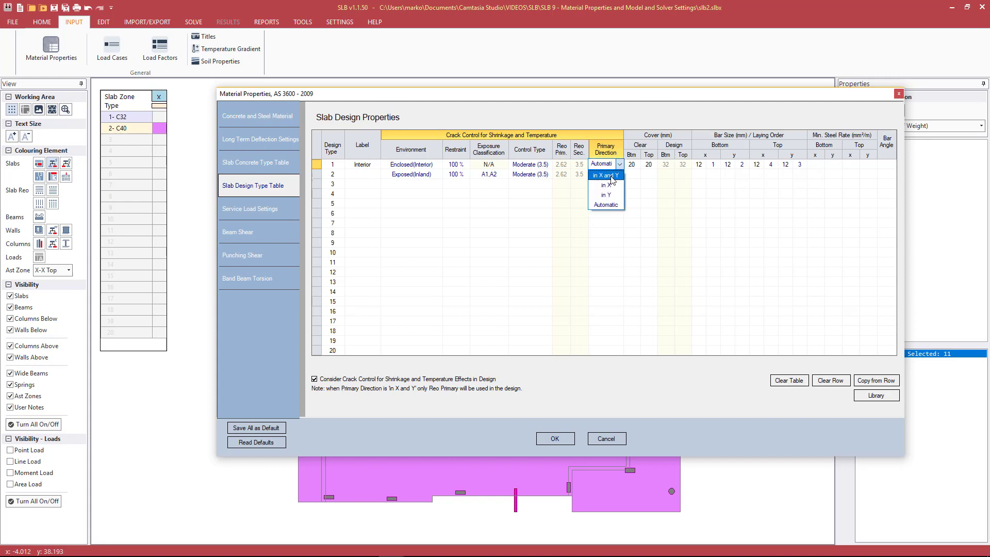
left_click(611, 177)
Set design type 2's bottom and top clear covers to 30 mm
left_click(635, 175)
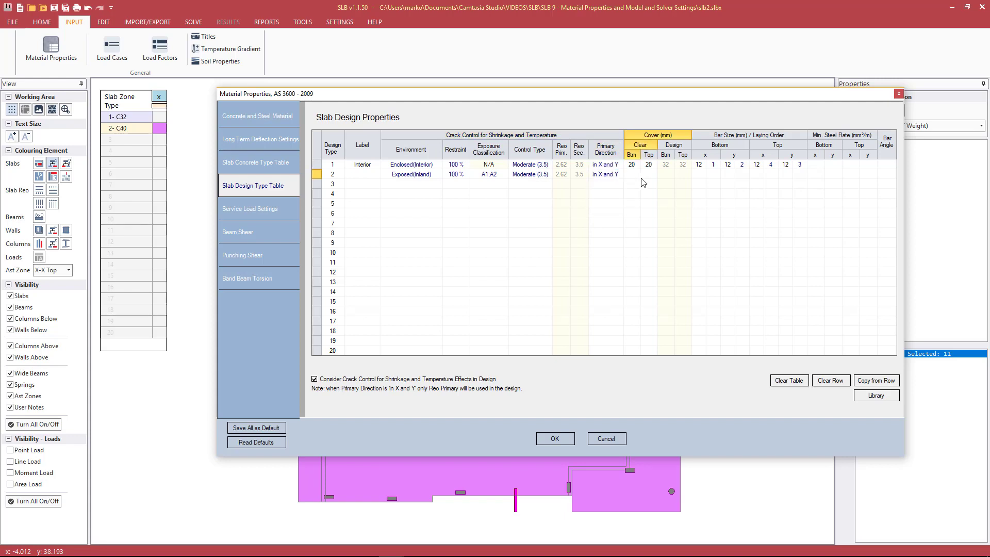
key("Tab")
type("30")
key("Tab")
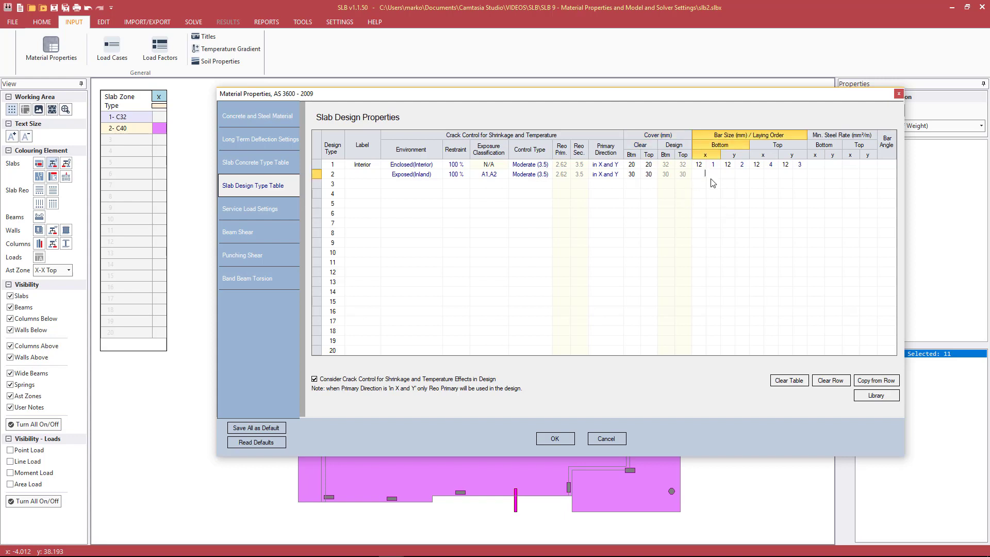
Give design type 2 12 mm bars in all layers, choose its bar laying order, and apply
type("12")
key("Tab")
type("12")
key("Tab")
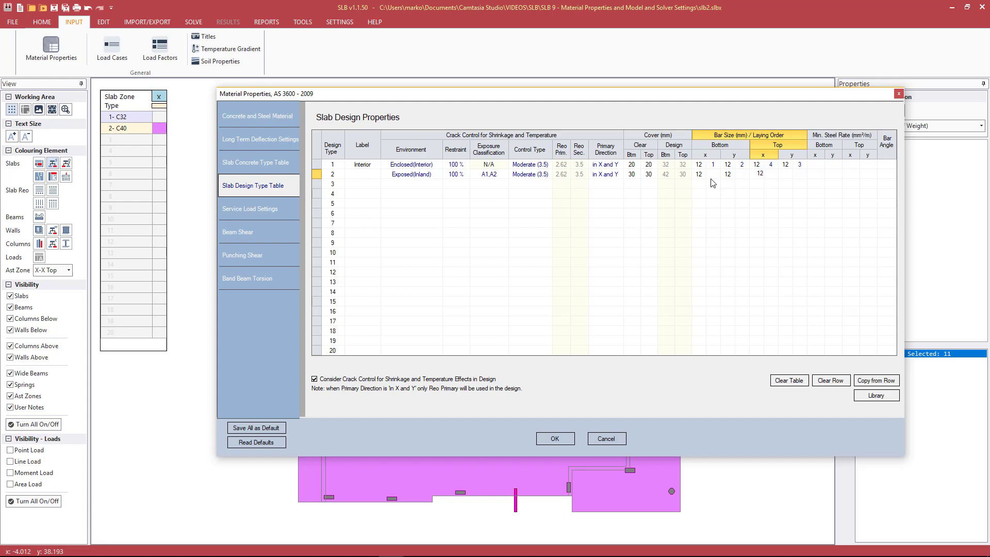
type("12")
key("Tab")
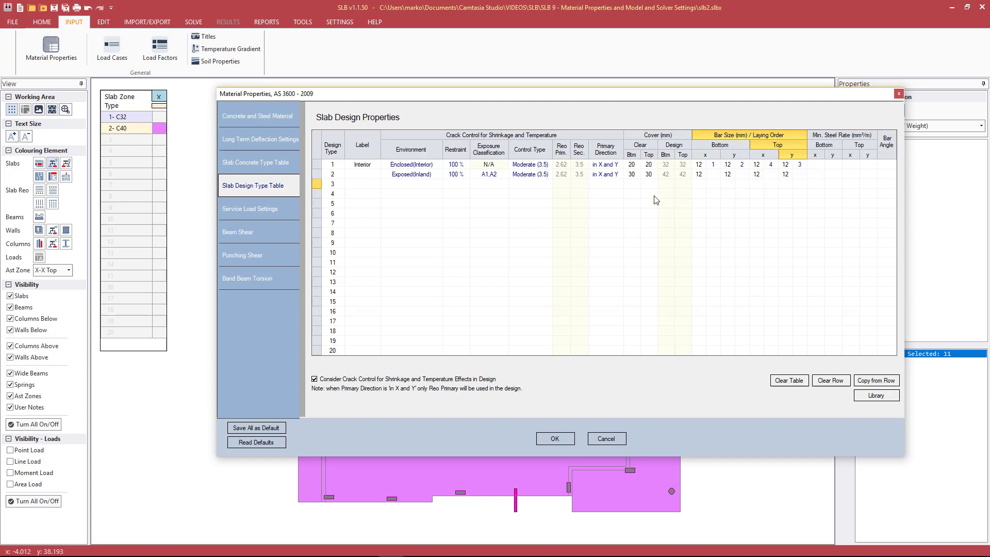
left_click(712, 175)
left_click(716, 174)
left_click(714, 185)
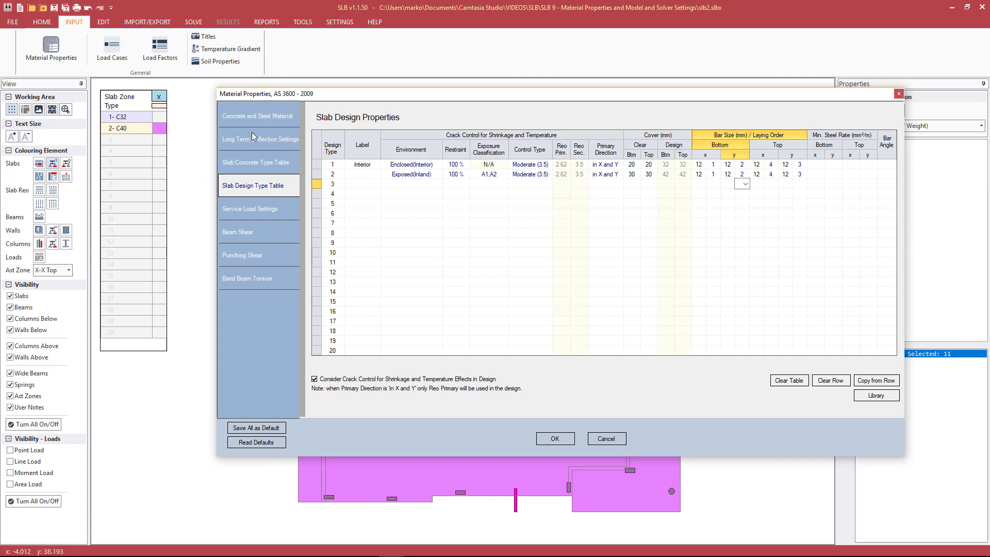
left_click(554, 437)
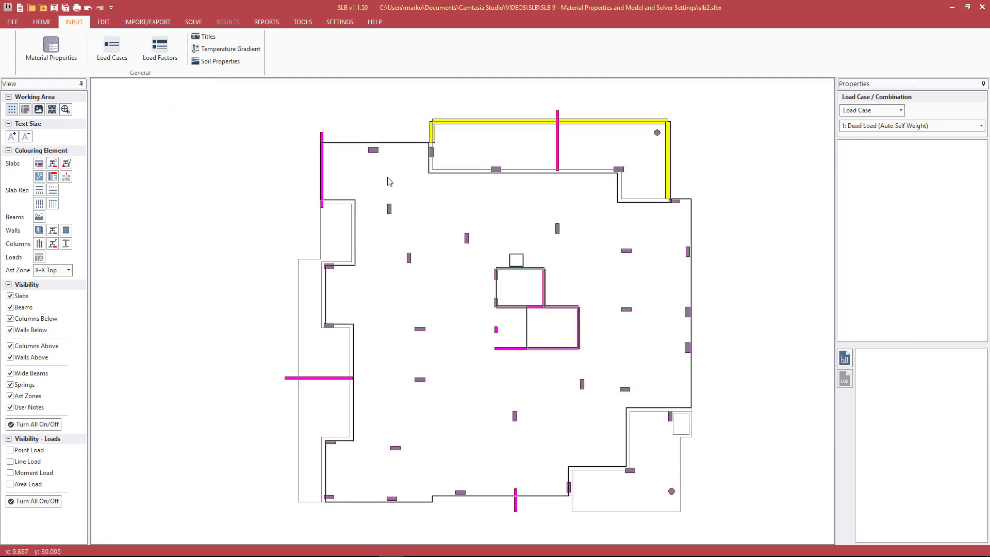
Inspect the upper slab zone, then colour the slabs by design type
left_click(572, 138)
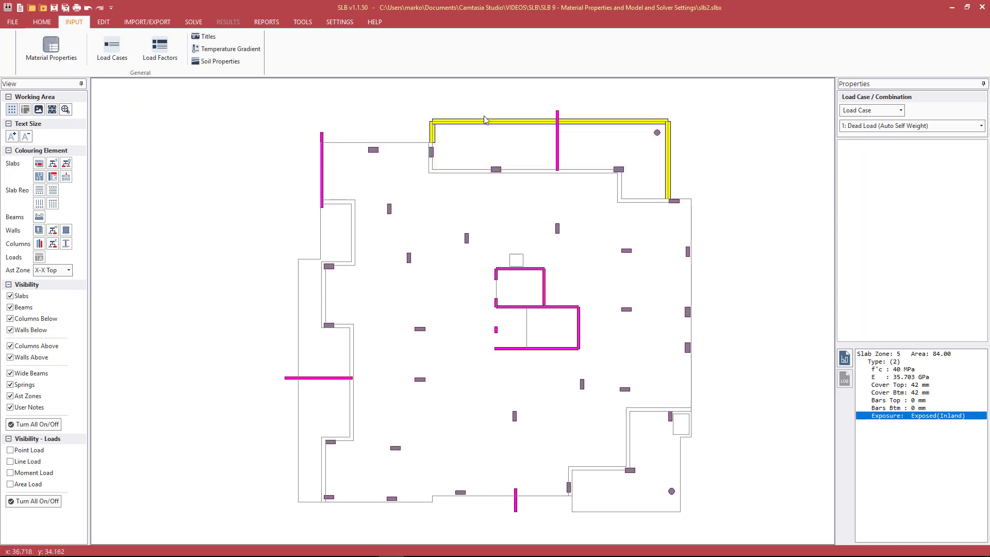
left_click(715, 137)
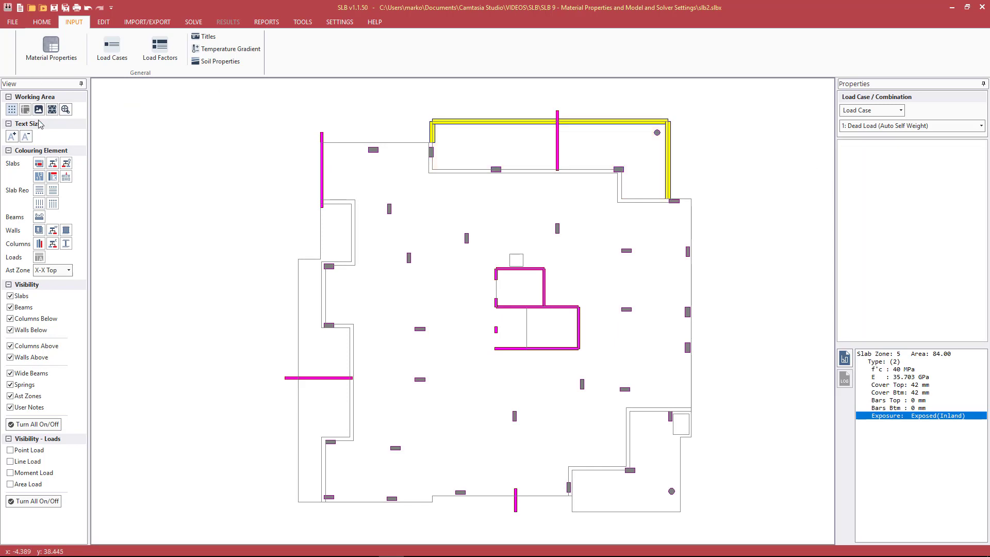
left_click(66, 163)
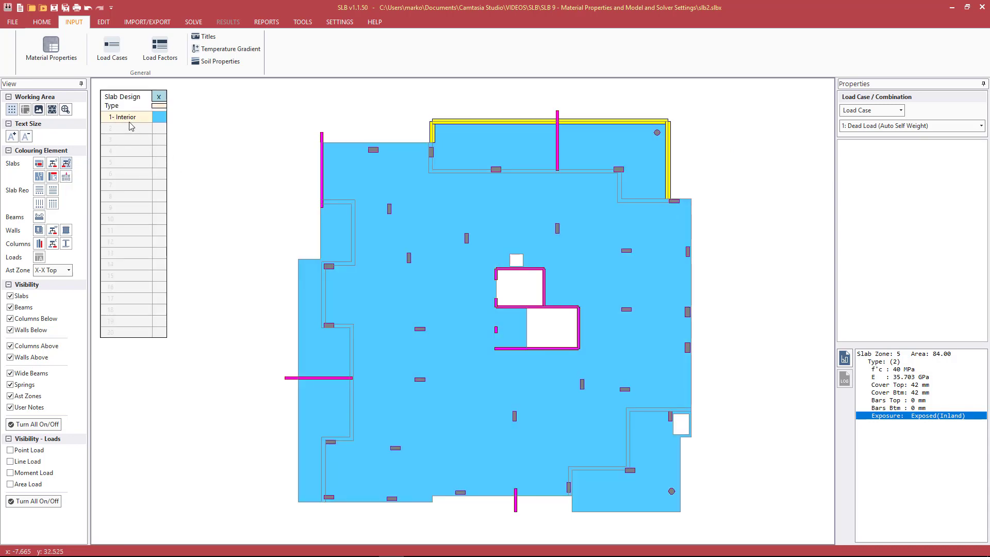
Assign design type 2 to the left, top and bottom-right slab zones (1, 5, 10) and verify
left_click(337, 232)
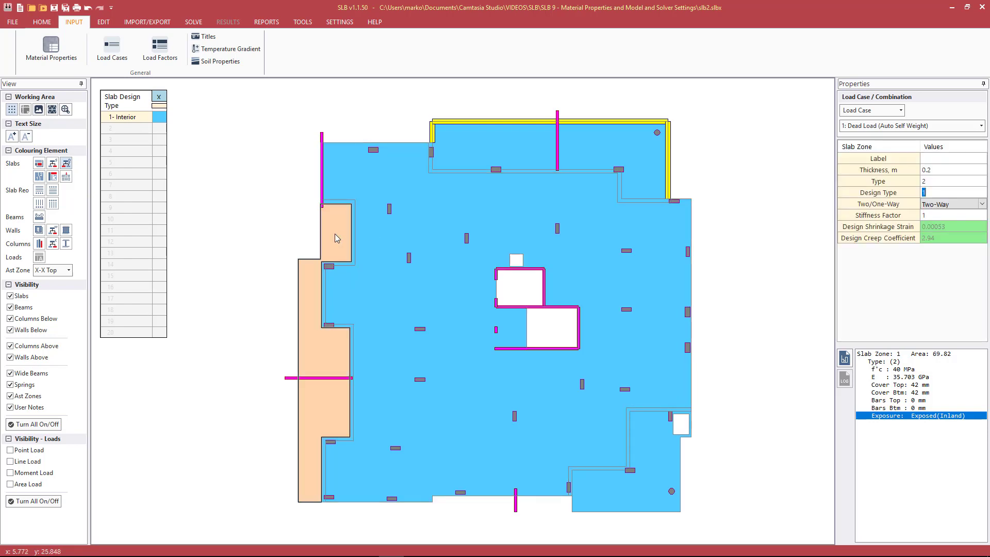
left_click(522, 148, "ctrl")
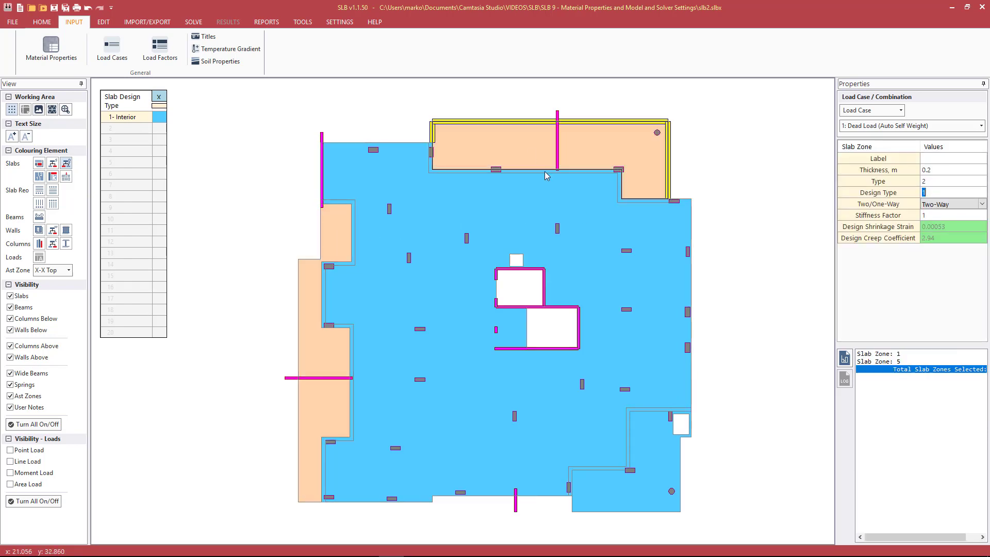
left_click(660, 453, "ctrl")
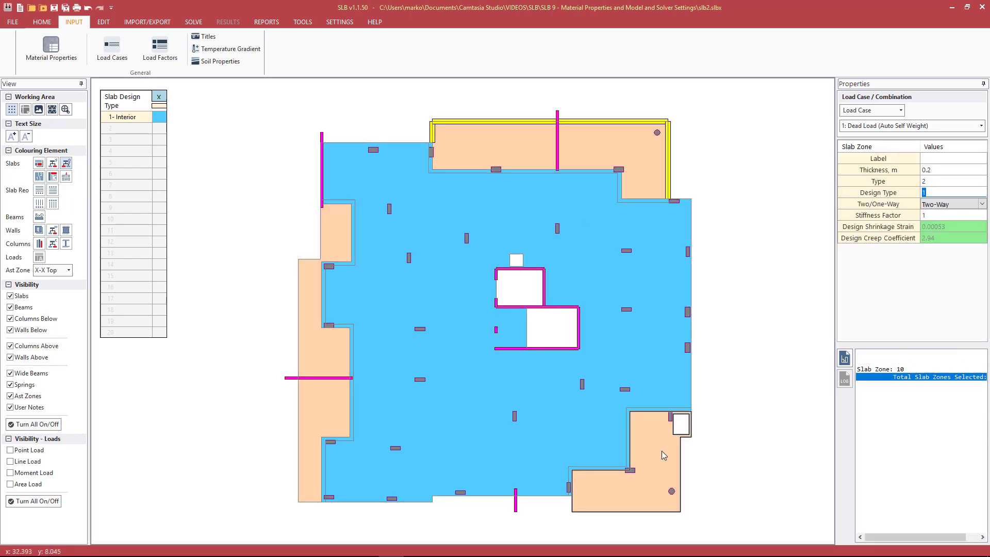
left_click(926, 206)
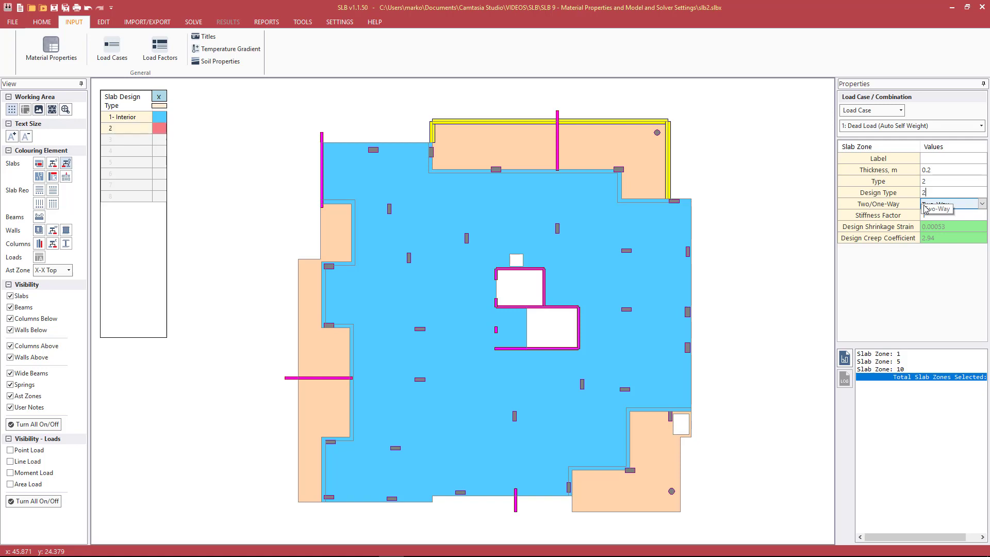
left_click(785, 156)
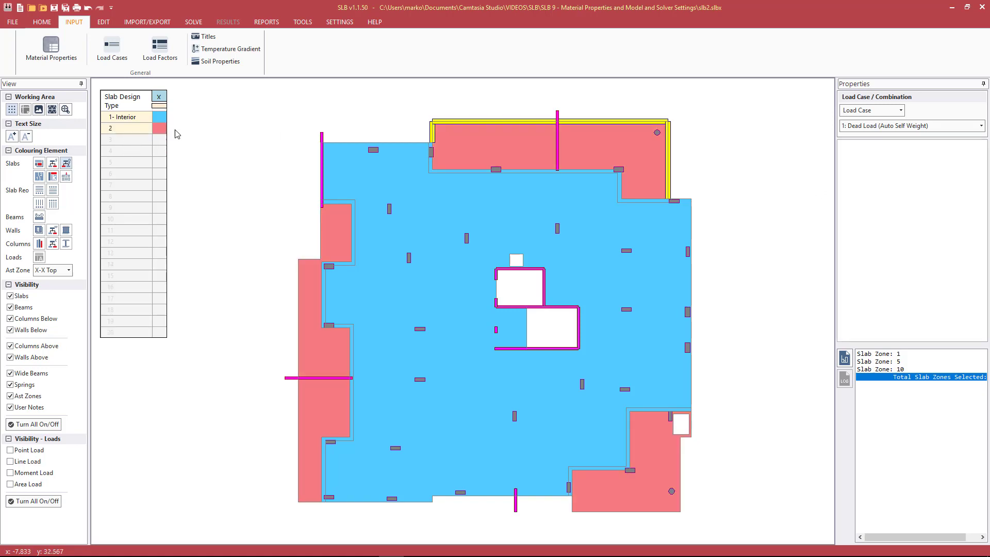
left_click(469, 139)
left_click(308, 163)
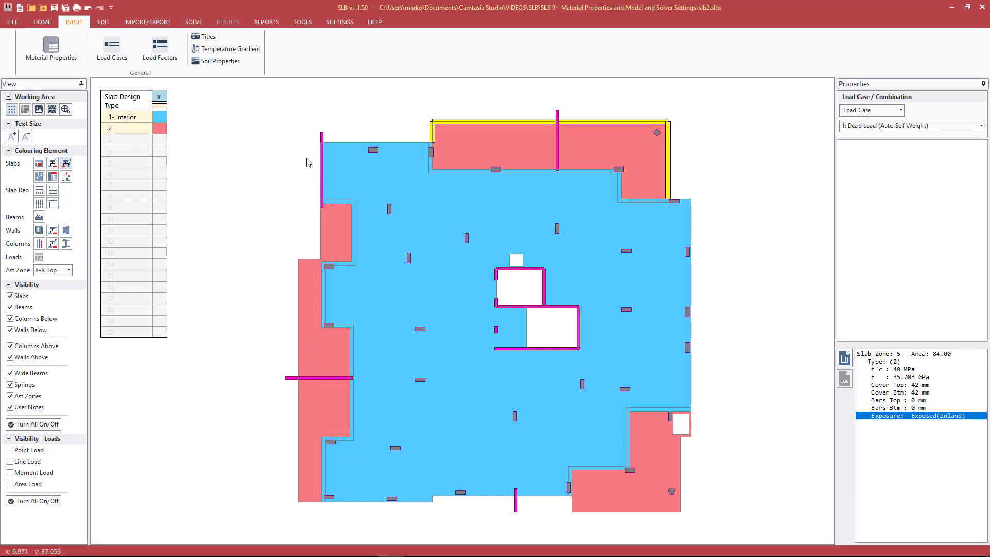
Label slab design type 2 as 'Balcony' in the design property table and confirm
left_click(157, 106)
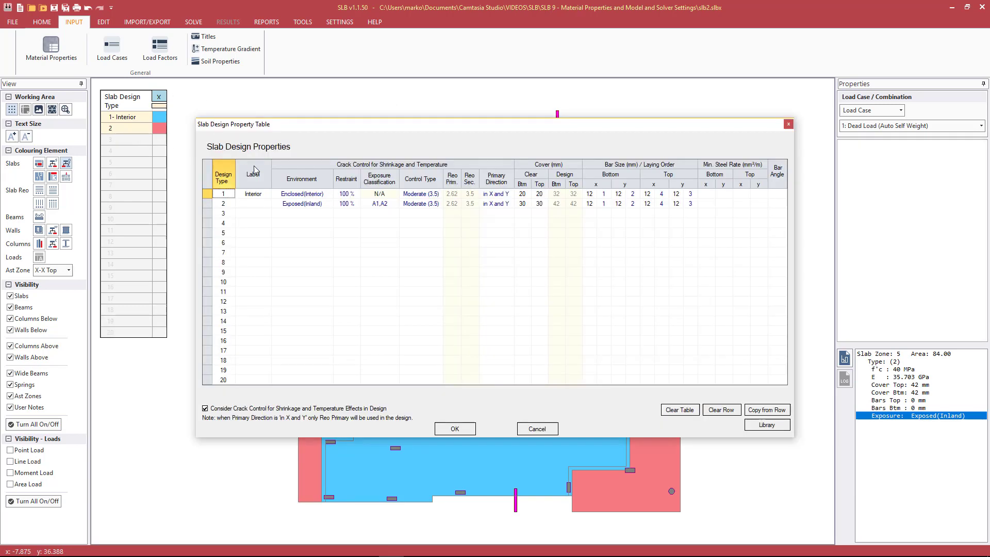
left_click(255, 205)
type("B")
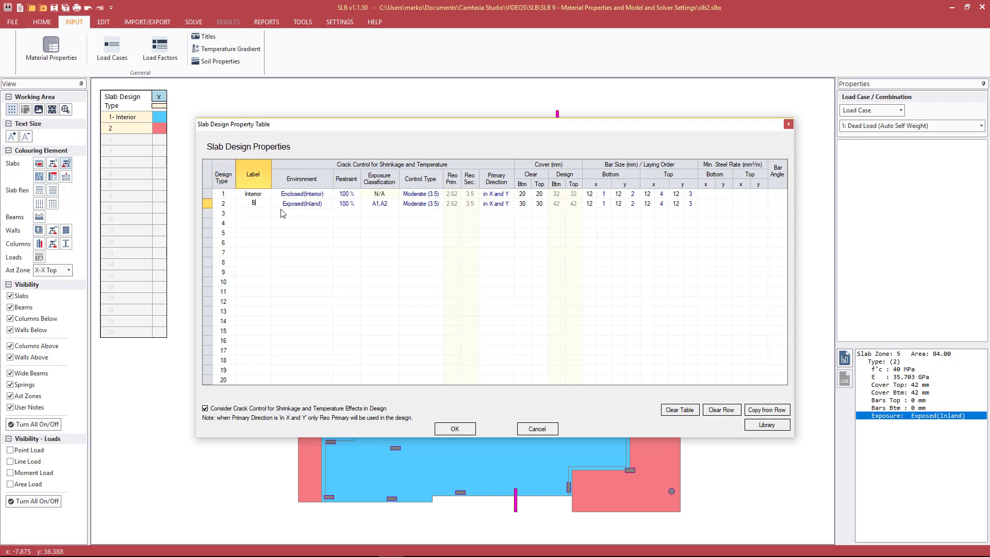
type("alcony")
left_click(473, 430)
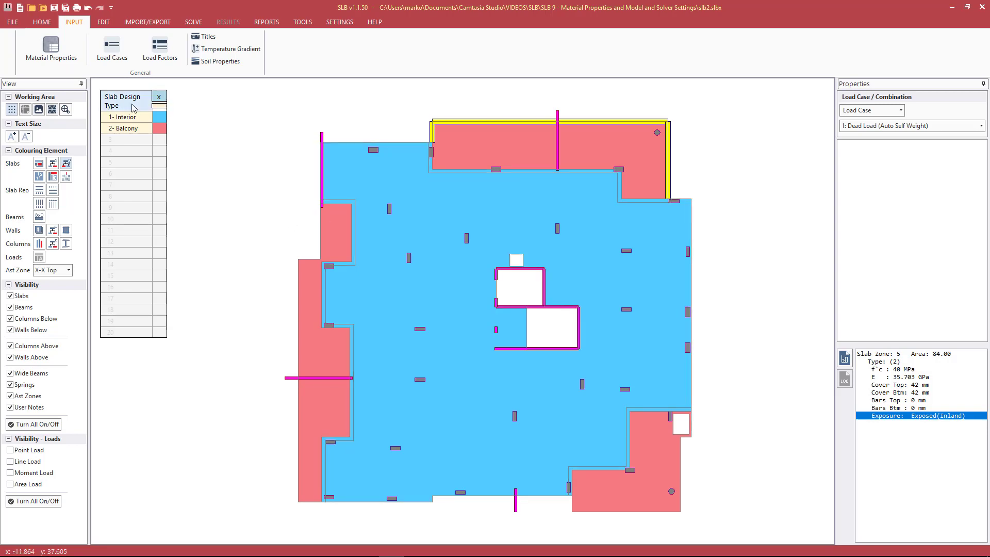
Open Material Properties to review the C32/C40 concrete table and the Interior/Balcony design table
left_click(78, 54)
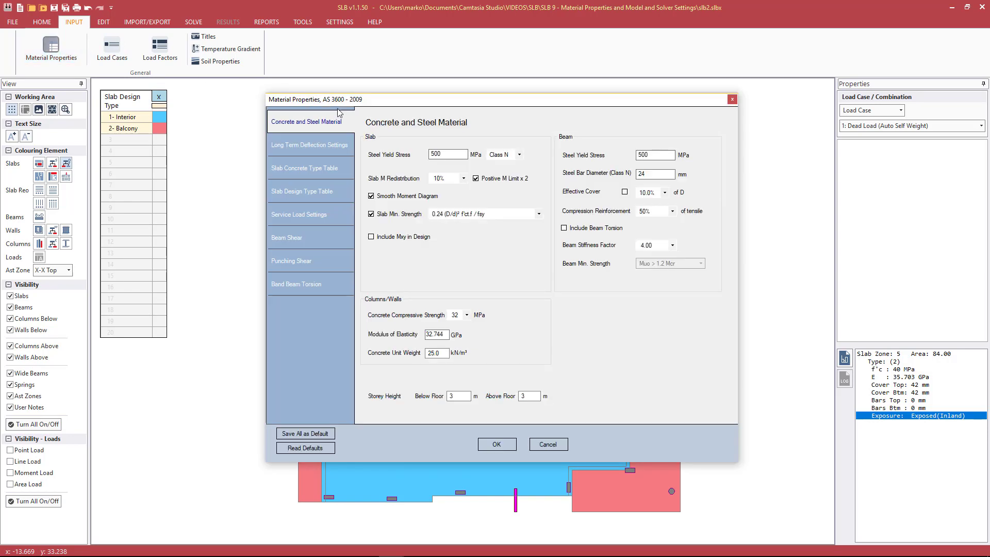
left_click(324, 168)
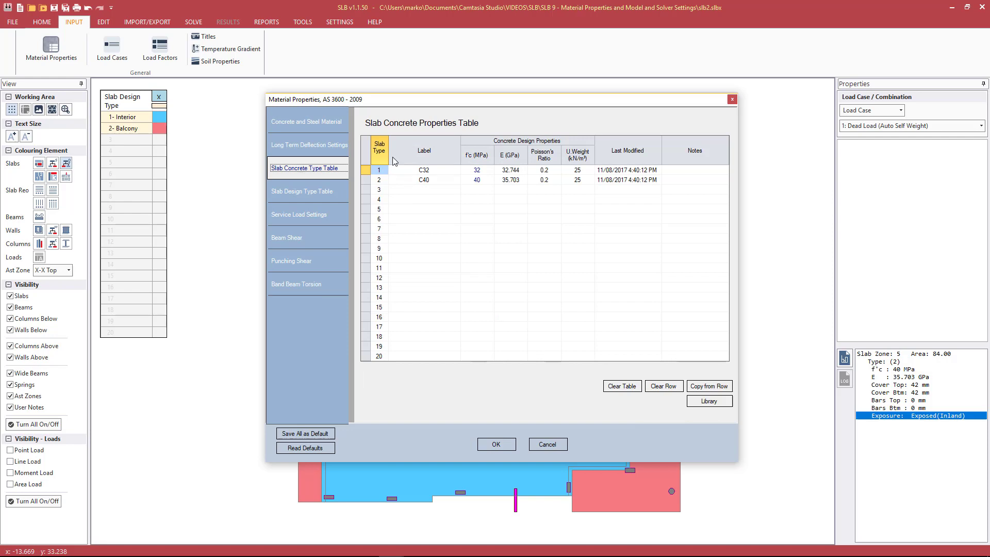
left_click(330, 199)
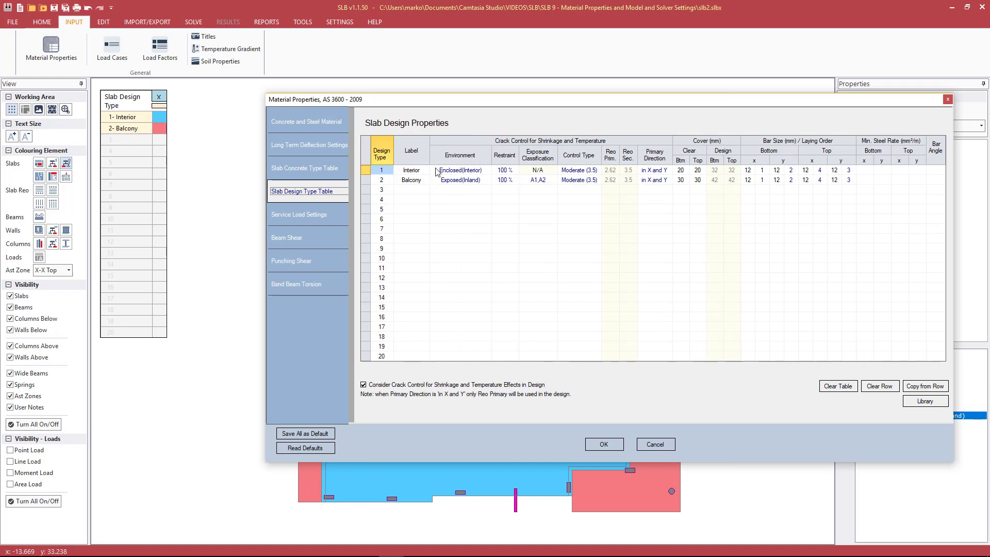
Review the service load, beam shear, punching shear and band beam torsion settings, ending on Concrete and Steel Material
left_click(324, 215)
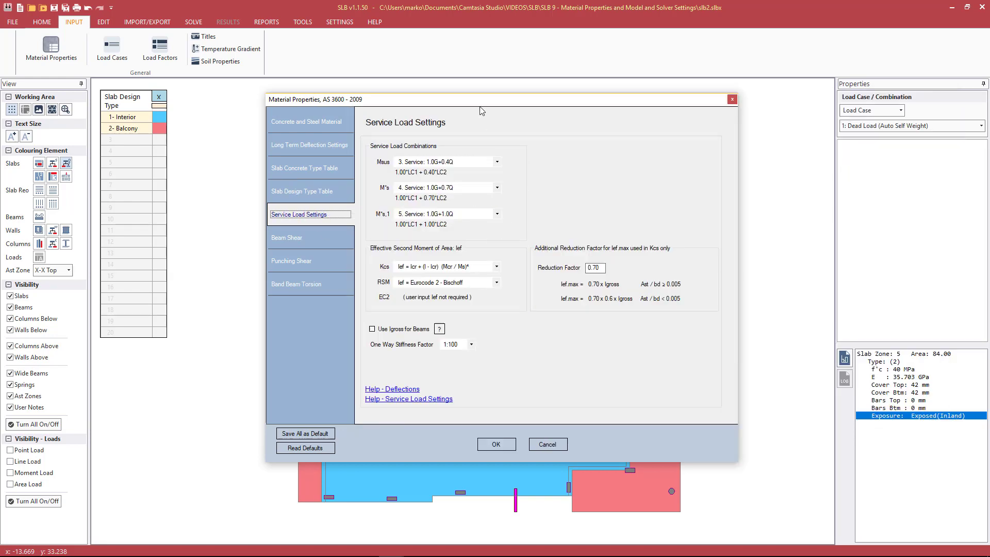
left_click_drag(478, 102, 457, 92)
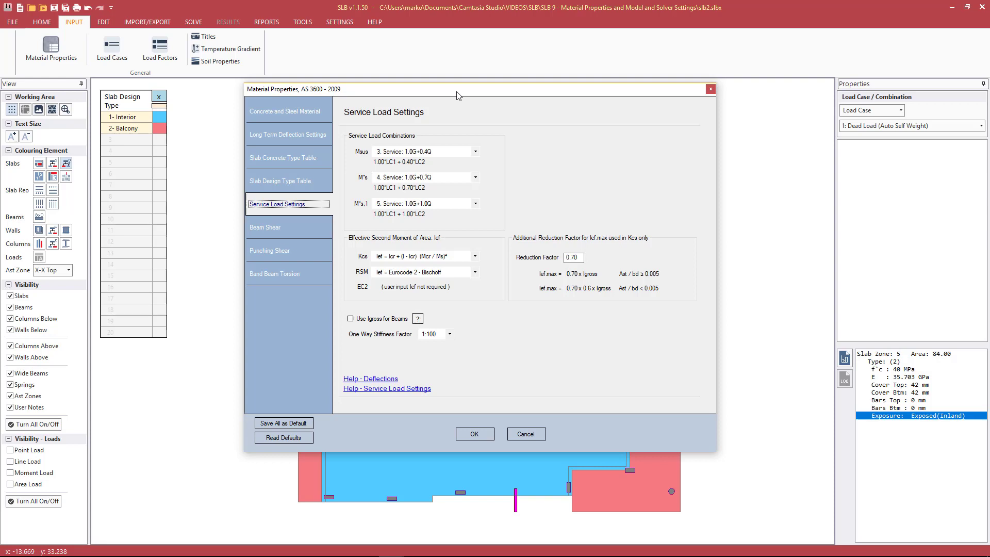
left_click(280, 222)
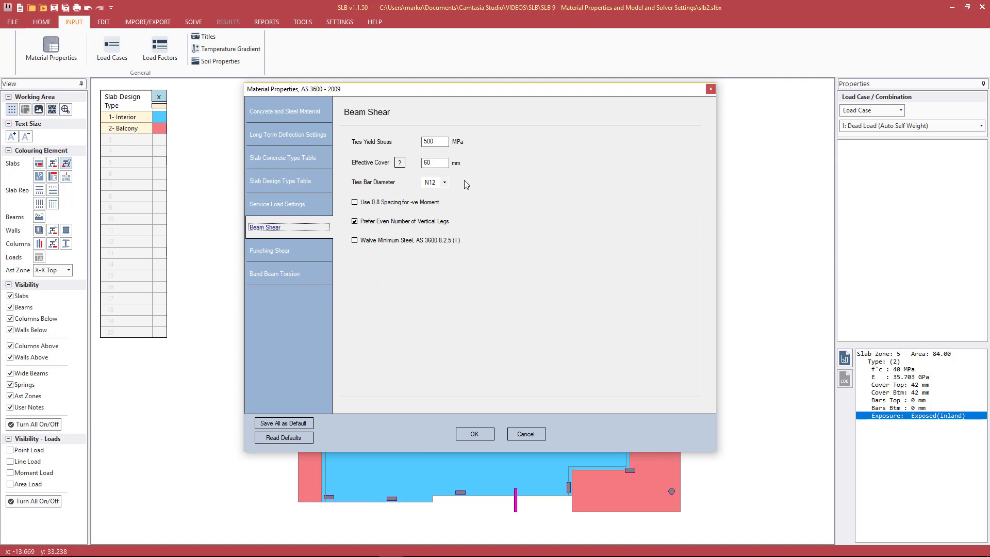
left_click(269, 249)
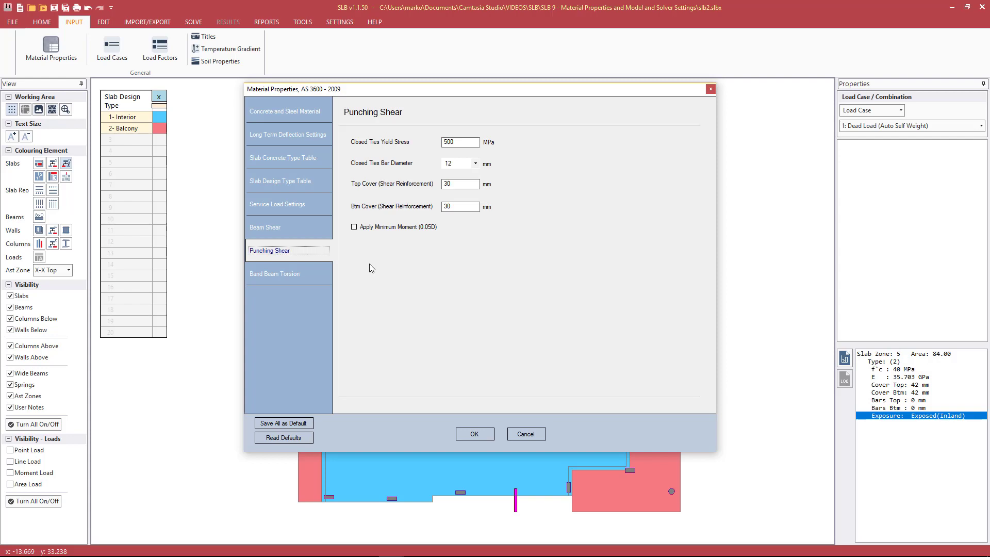
left_click(278, 275)
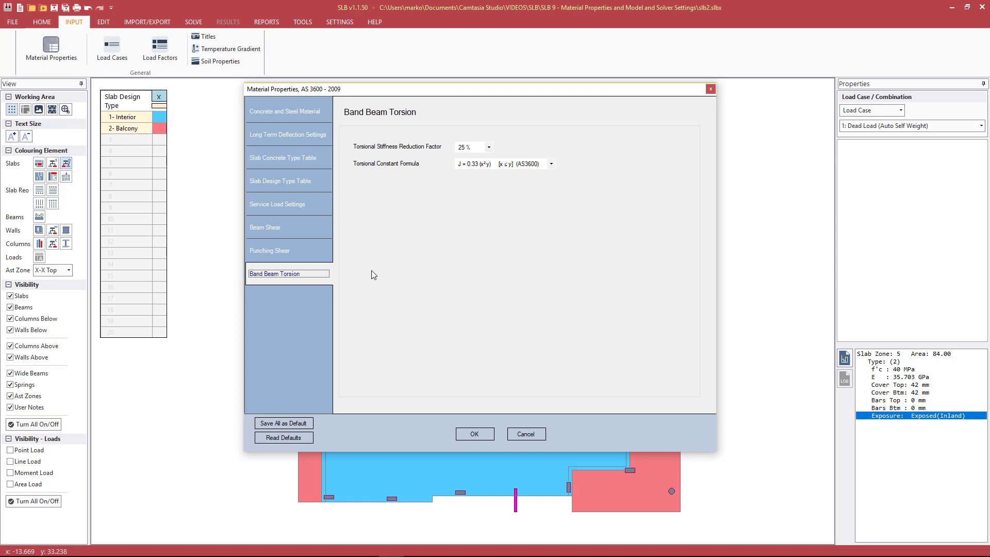
left_click(300, 111)
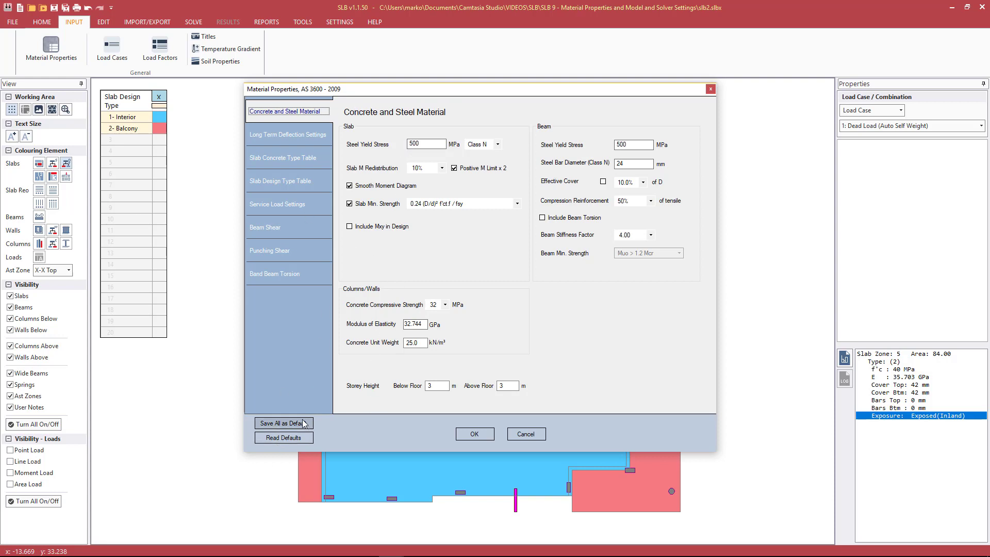
Close Material Properties, hide the Slab Design Type legend and colouring, and show the Settings commands
left_click(289, 436)
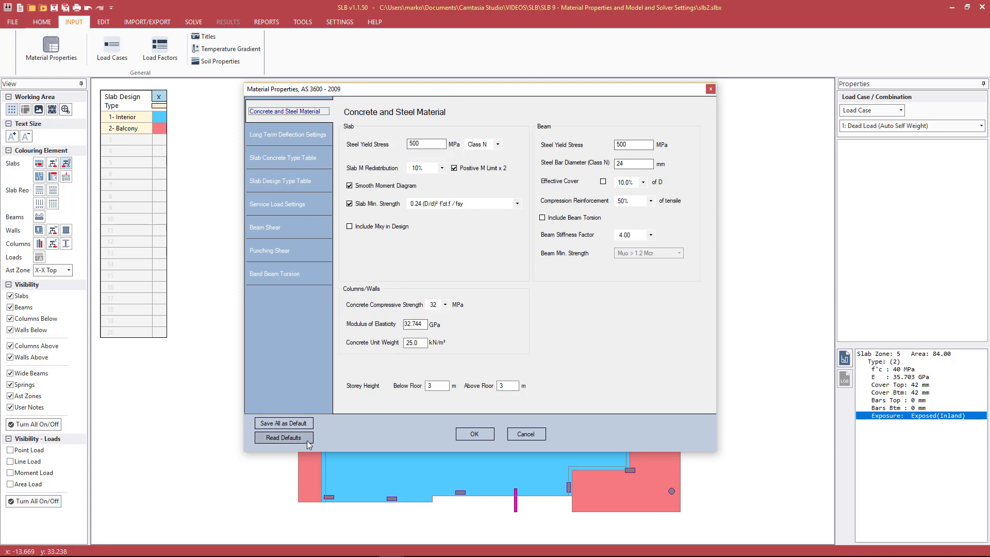
left_click(526, 434)
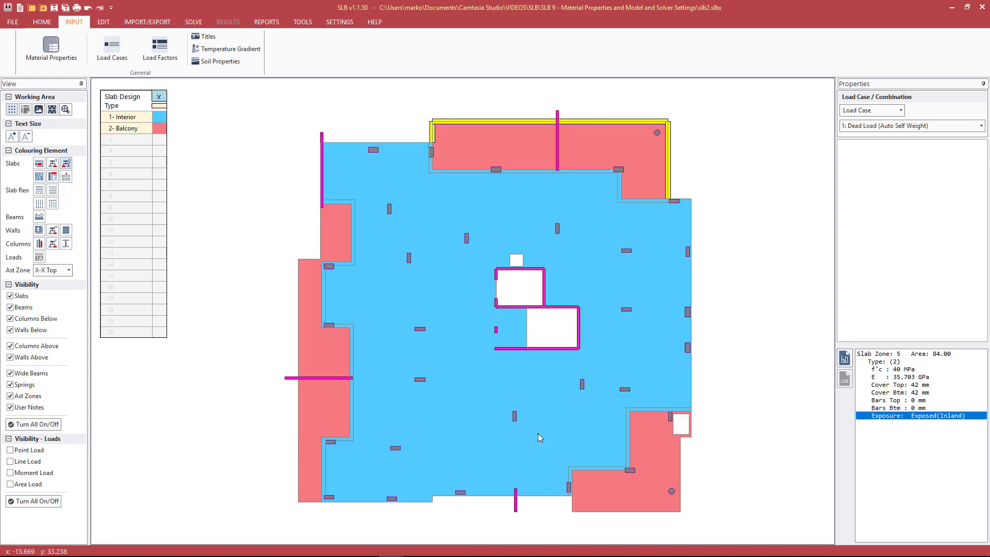
left_click(159, 97)
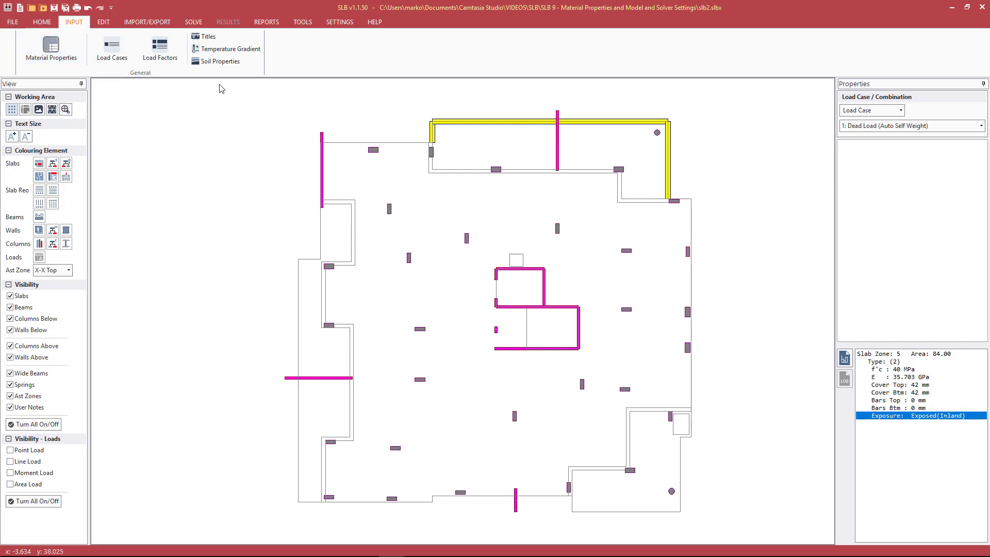
left_click(350, 23)
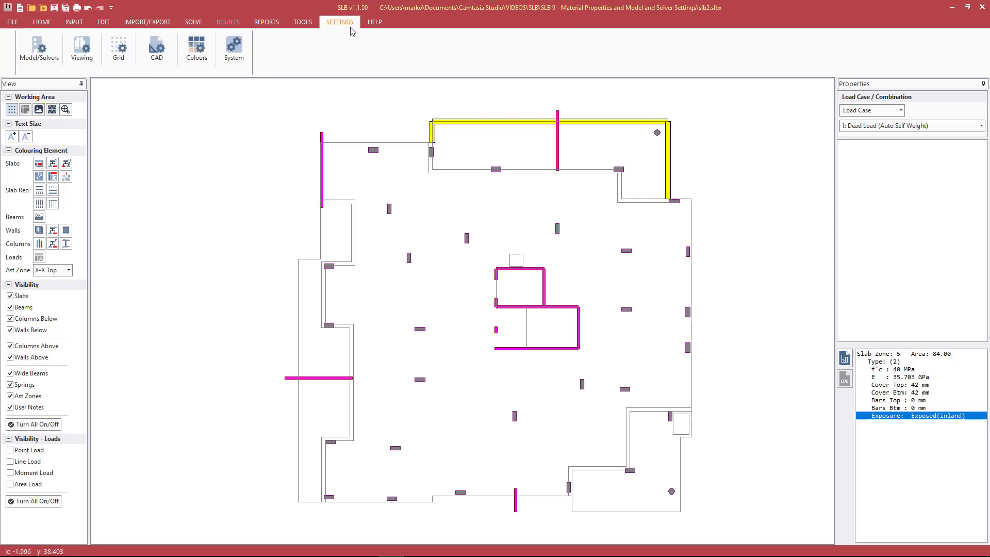
Open Model and Solvers Settings to review AS 3600 code, 6 mode shapes and 0.5 load refinement
left_click(38, 57)
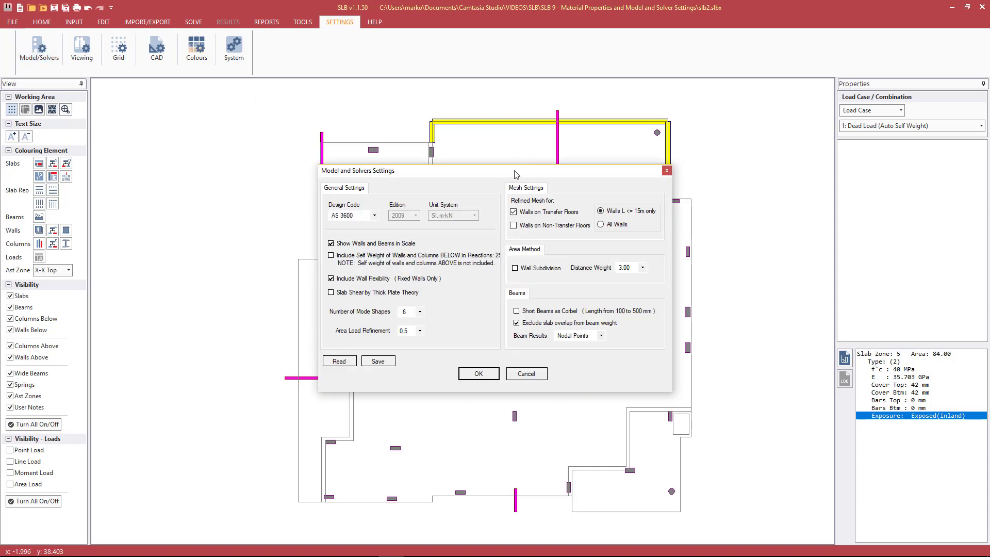
left_click_drag(514, 175, 499, 115)
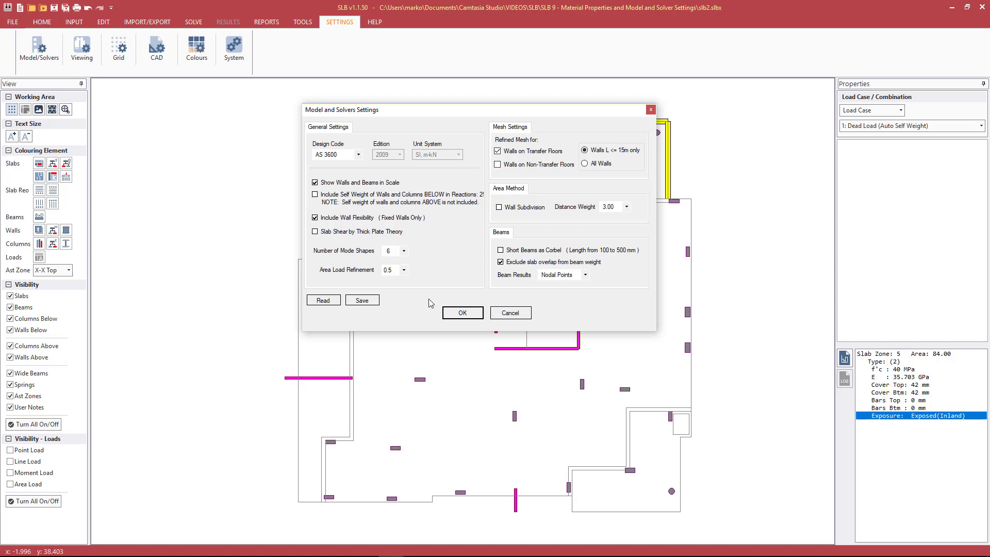
Cancel the Model and Solvers settings unchanged and return to the Input commands
left_click(494, 313)
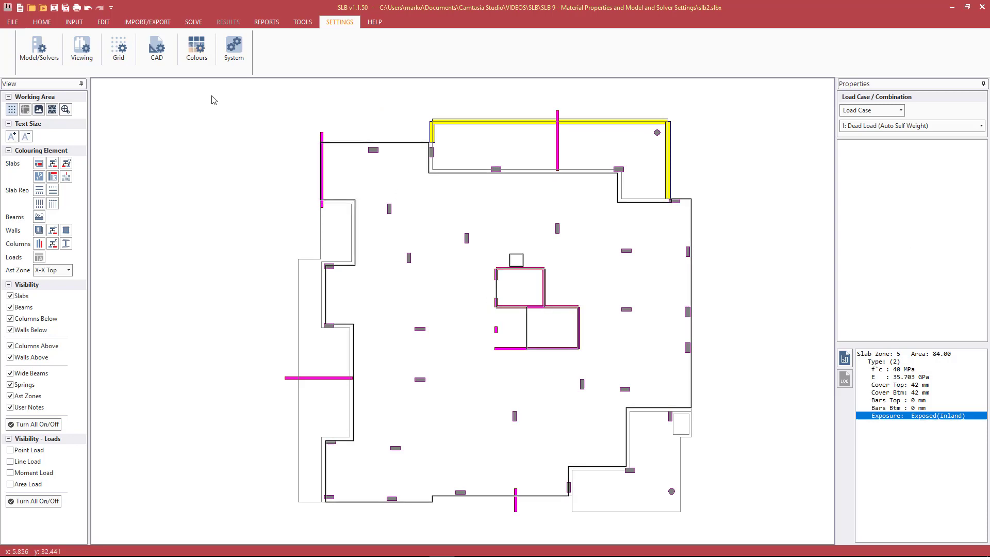
left_click(67, 24)
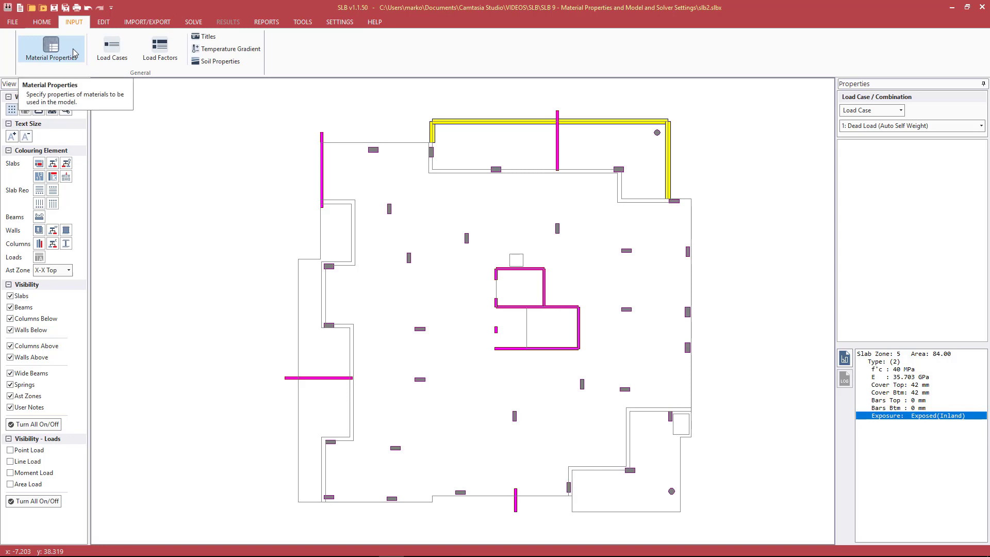
left_click(339, 22)
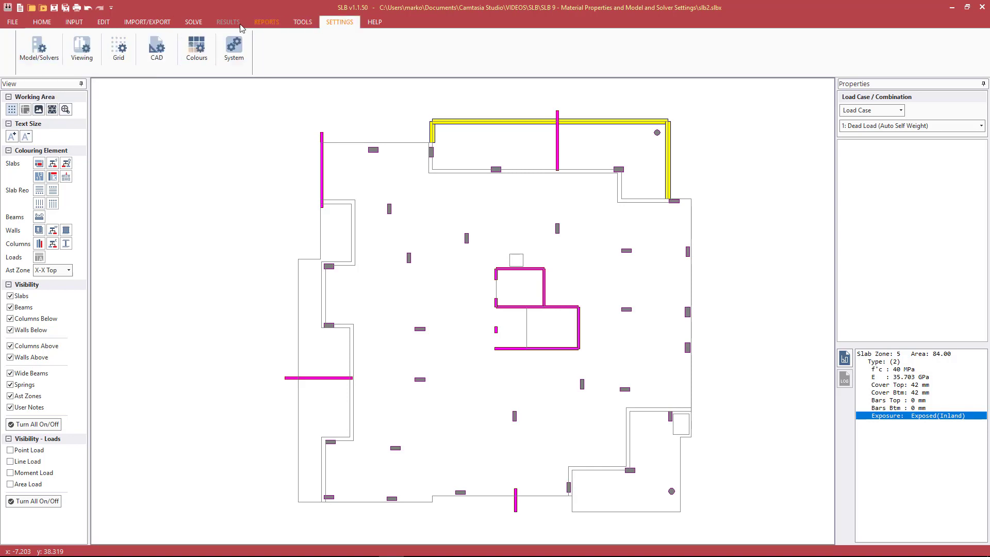
left_click(74, 22)
Check the C32 and C40 slab concrete types in Material Properties, then cancel
left_click(59, 54)
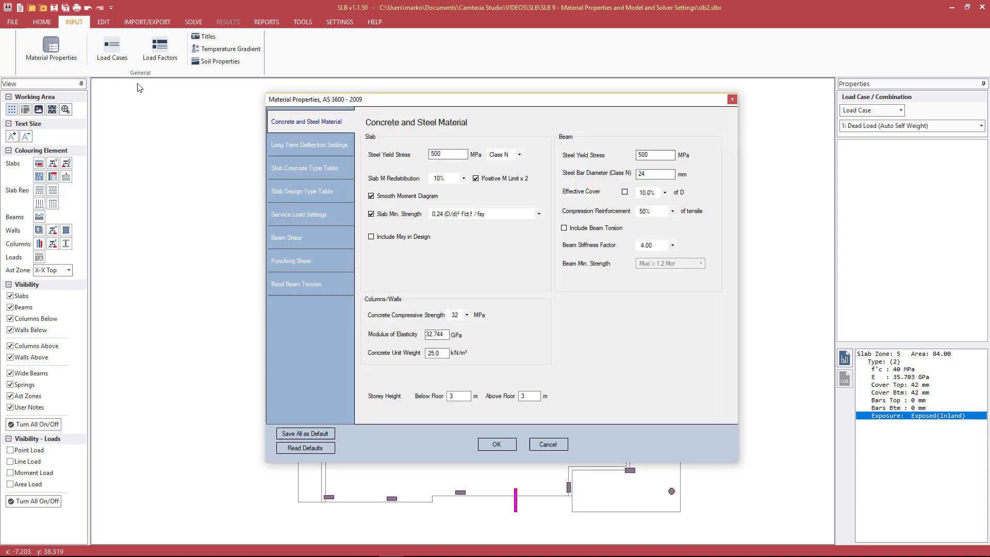
left_click(311, 169)
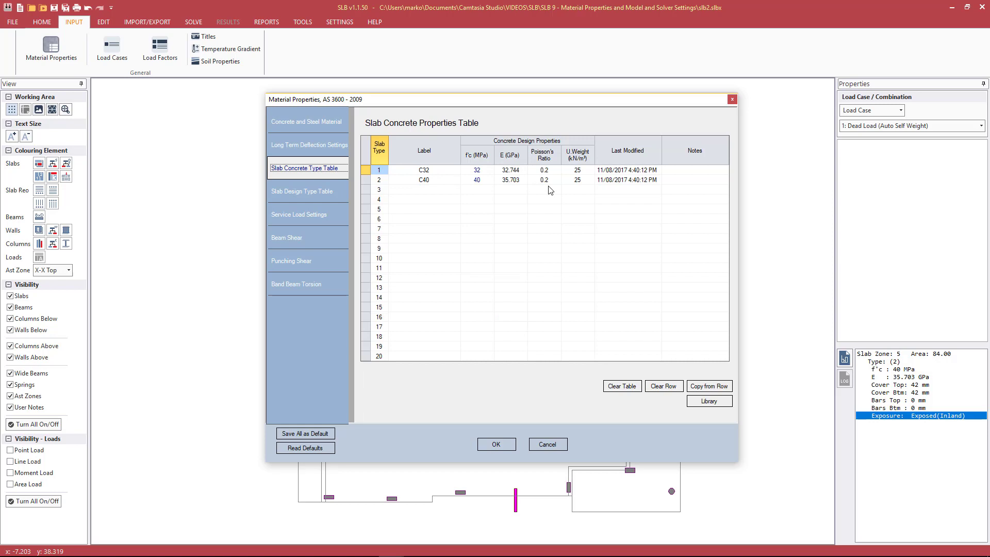
left_click(558, 441)
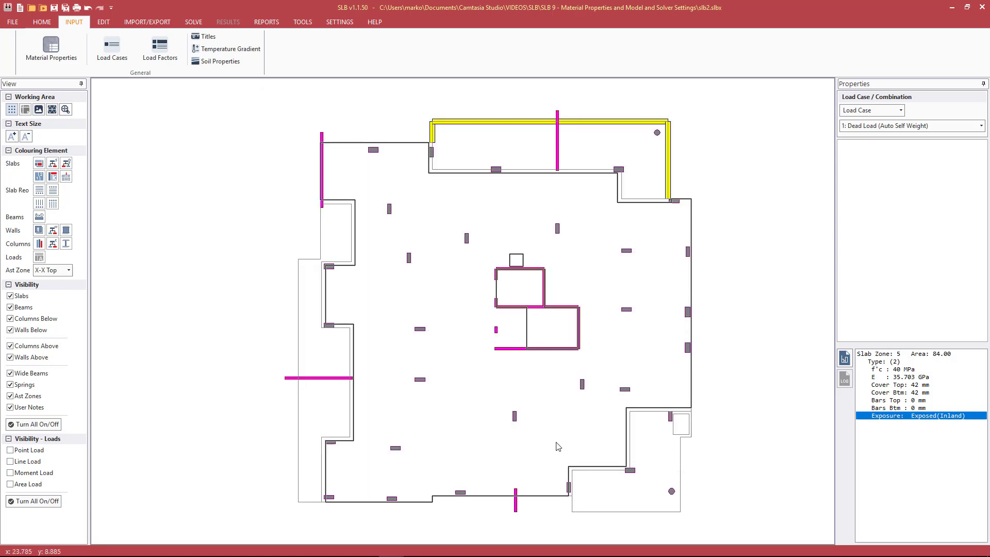
left_click(57, 163)
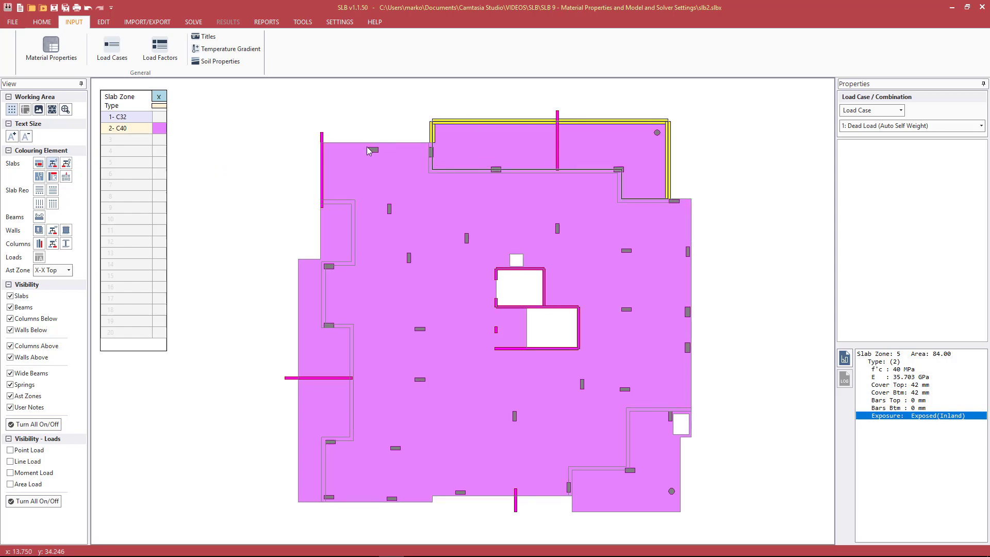
mouse_move(127, 122)
left_click(530, 194)
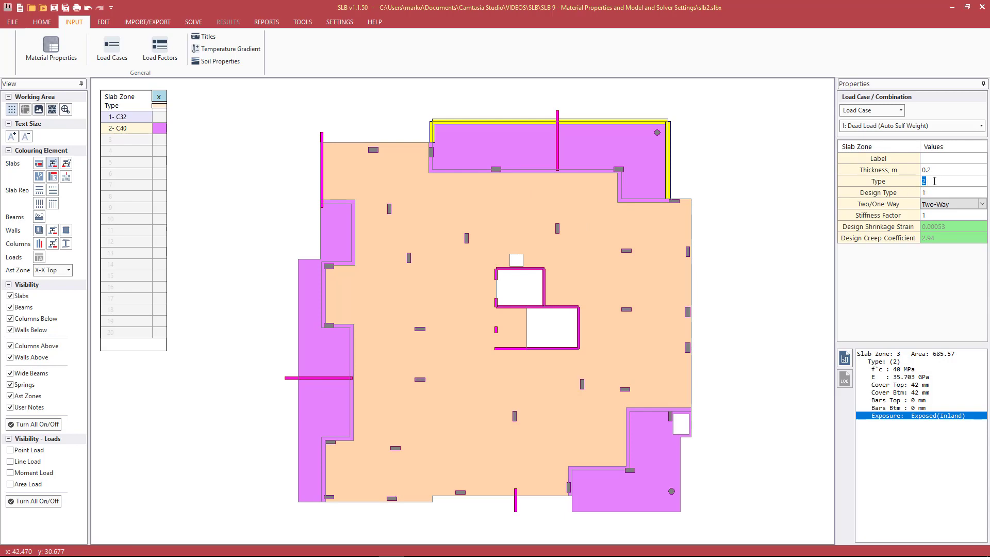
key("Escape")
left_click(159, 96)
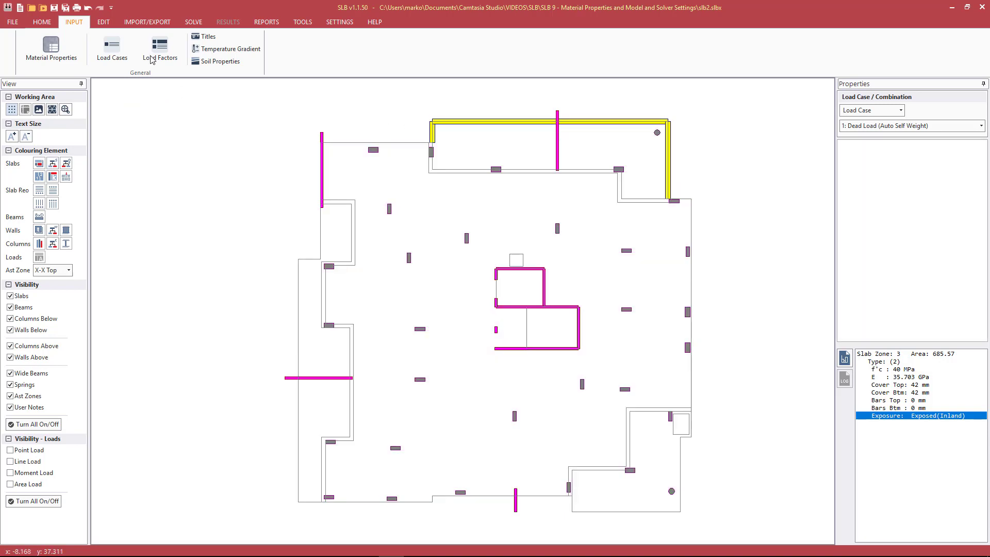
left_click(52, 50)
left_click(298, 192)
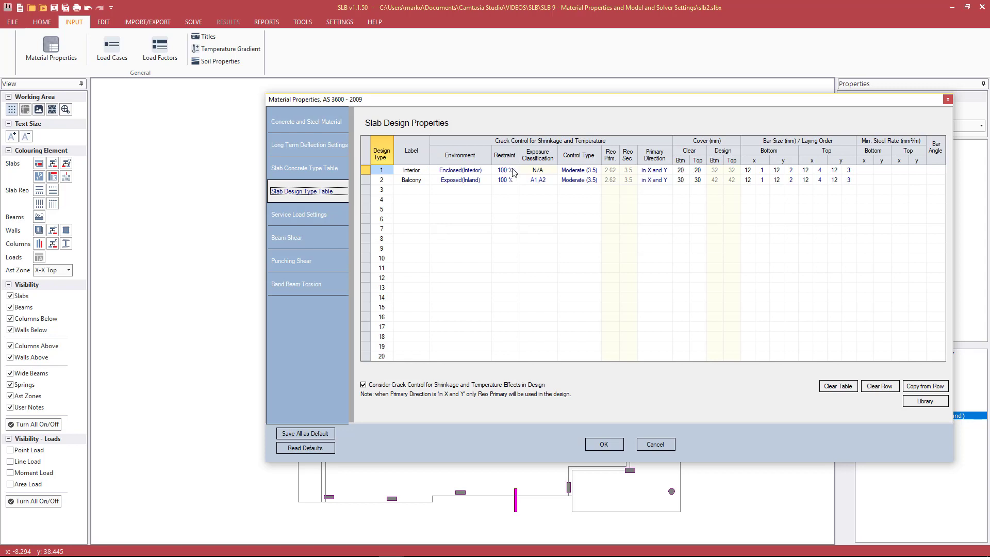
left_click(654, 446)
Colour the slabs by design type and confirm the top balcony strip is Design Type 2
left_click(67, 163)
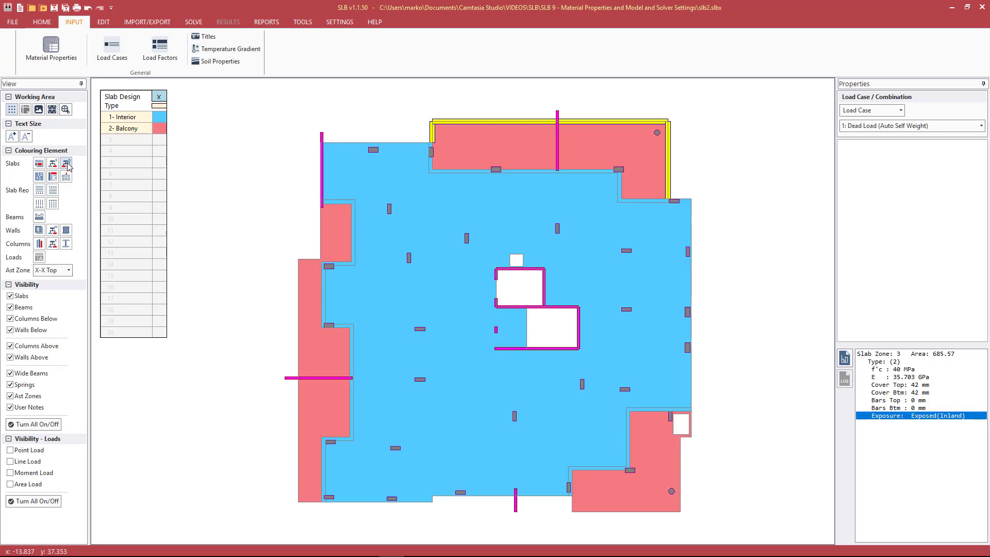
left_click(505, 156)
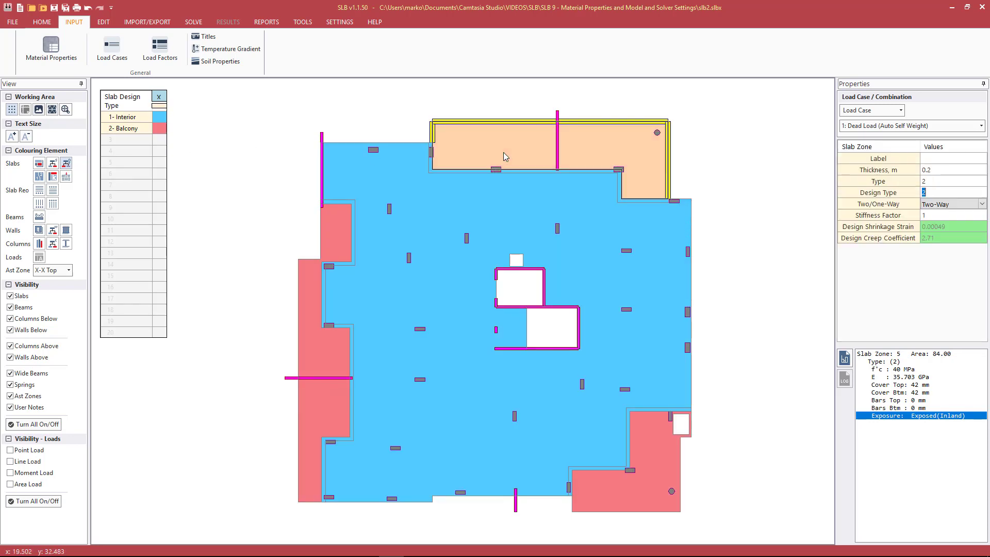
left_click(931, 192)
left_click(641, 103)
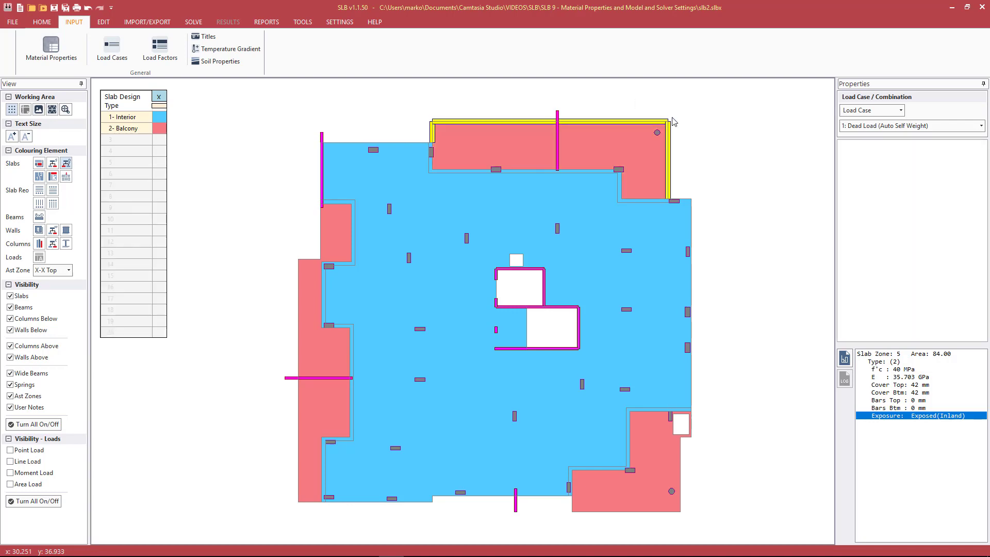